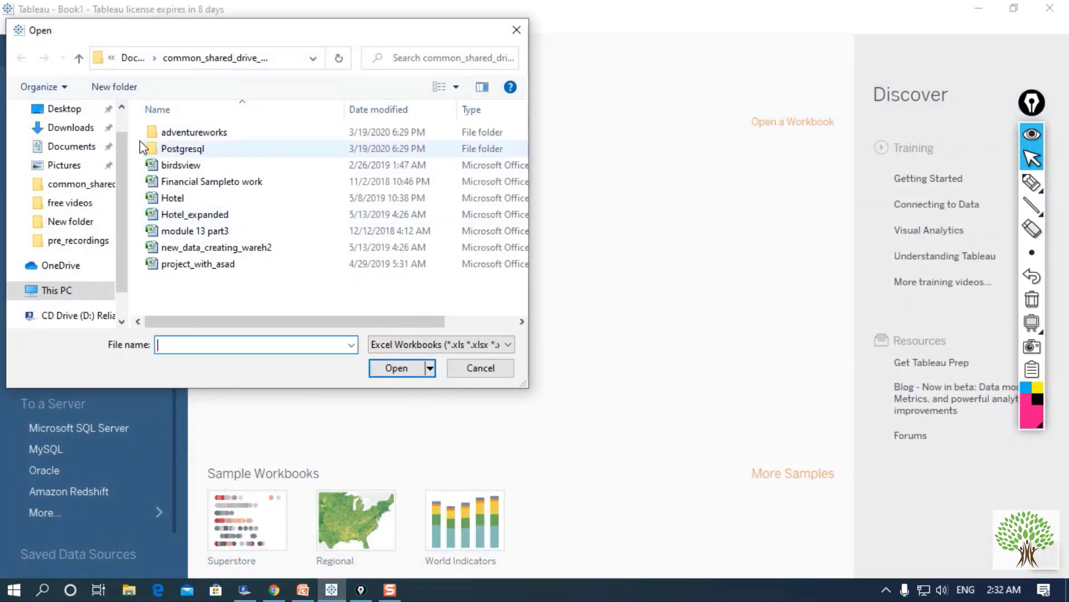
# Connect to the AmazingMartEU2 Excel workbook from the Downloads folder's ETL_Code, Website, Data subfolder
pyautogui.click(82, 149)
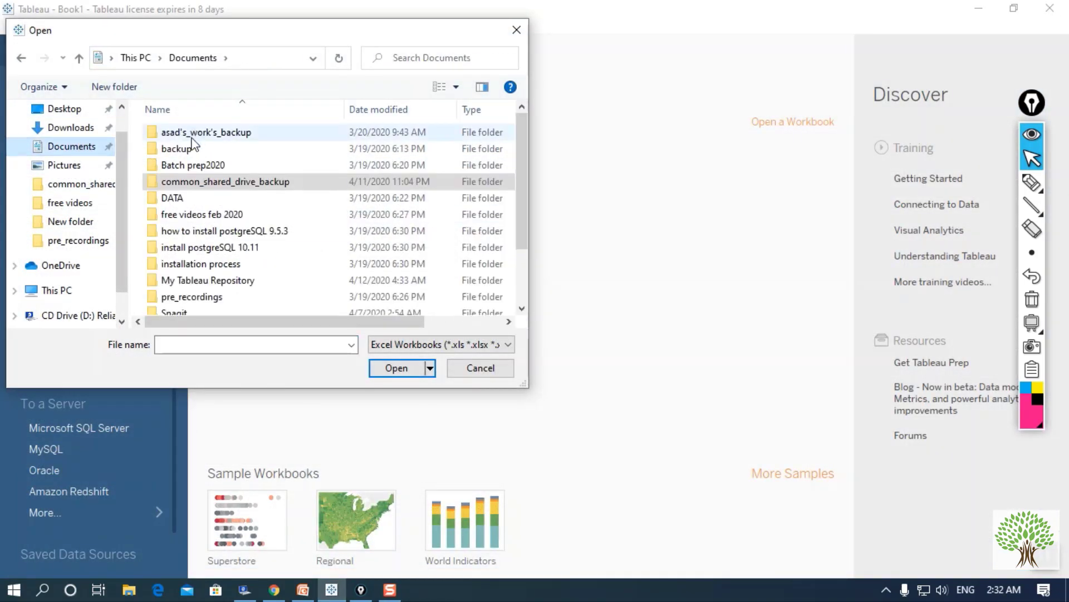
pyautogui.click(84, 129)
pyautogui.doubleClick(180, 155)
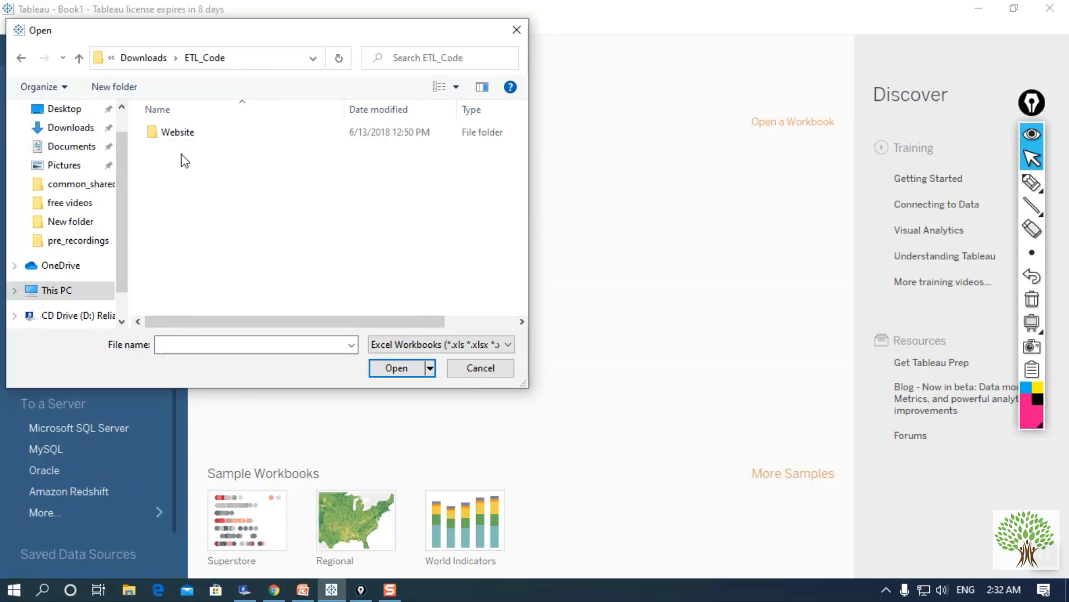
pyautogui.doubleClick(190, 142)
pyautogui.doubleClick(189, 139)
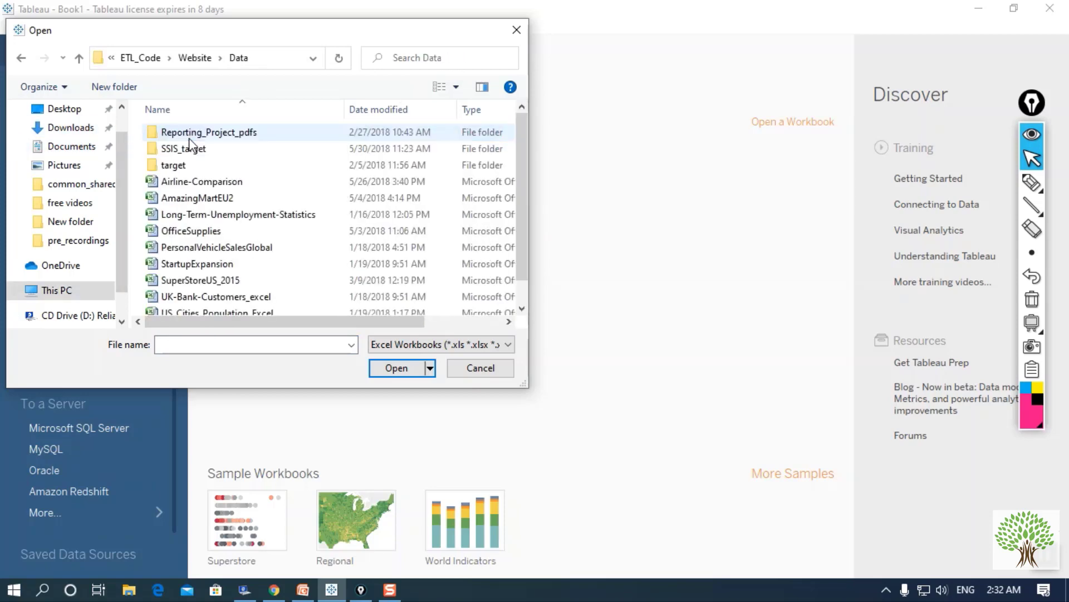
pyautogui.click(201, 199)
pyautogui.click(394, 368)
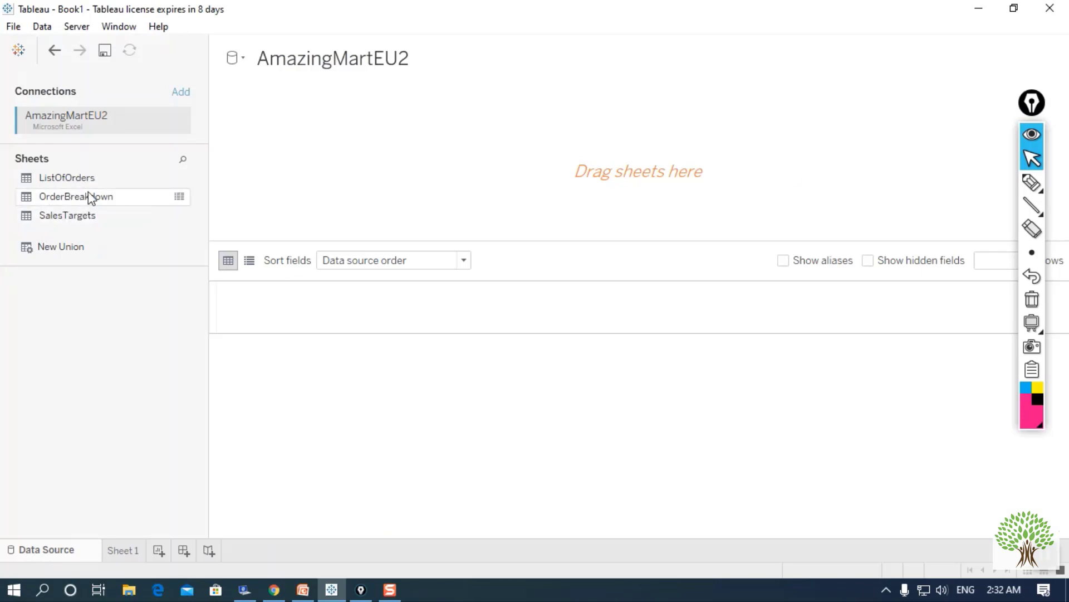
# Add the OrderBreakdown sheet to the data source, look through its rows, and go to Sheet 1
pyautogui.moveTo(96, 206); pyautogui.dragTo(420, 175)
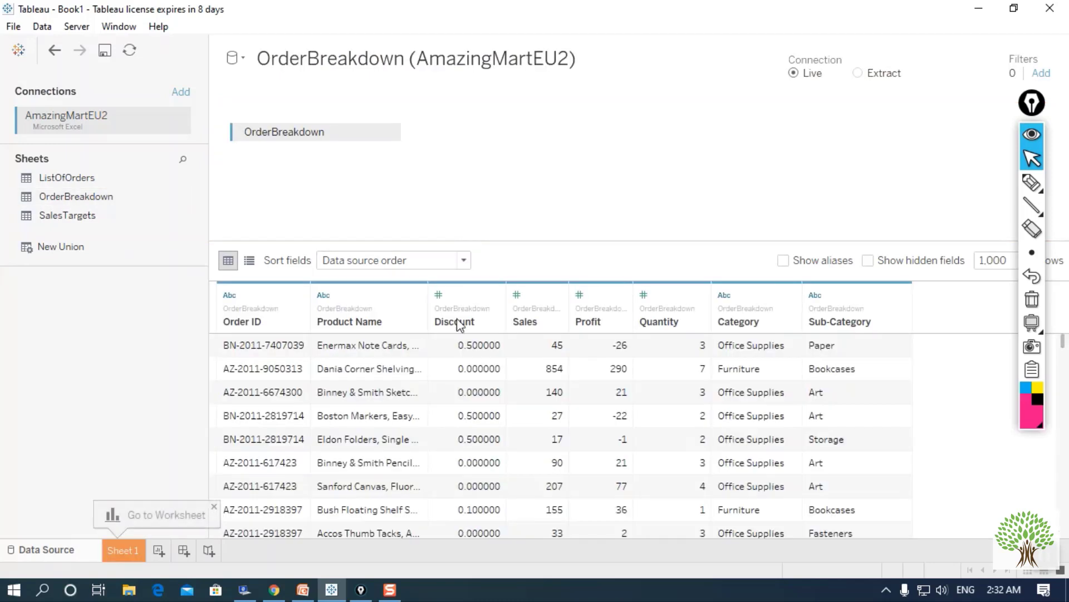
pyautogui.scroll(-3, 758, 437)
pyautogui.scroll(3, 724, 479)
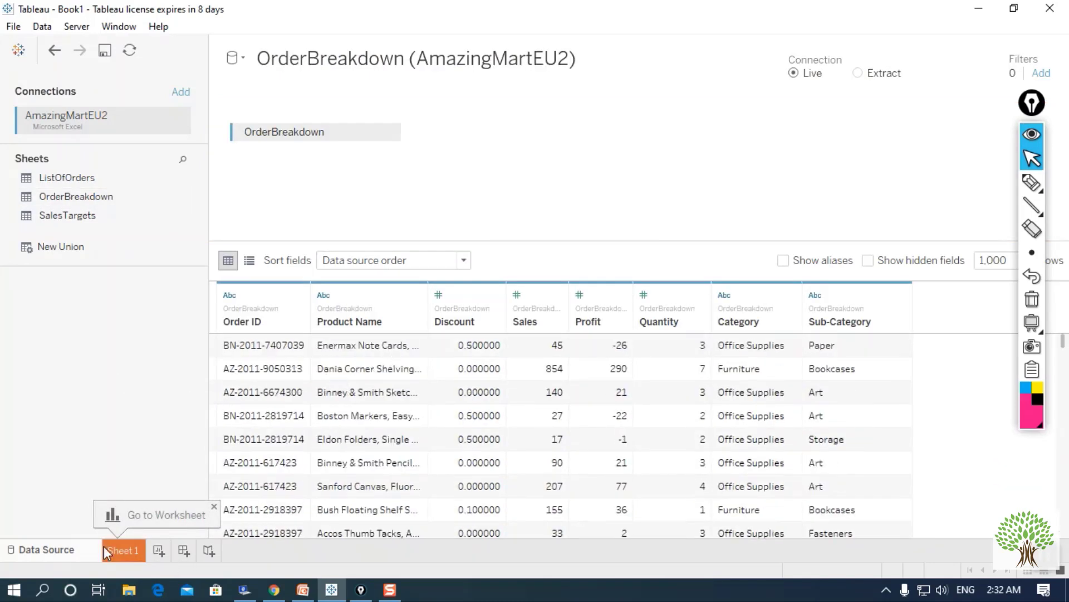
pyautogui.click(120, 555)
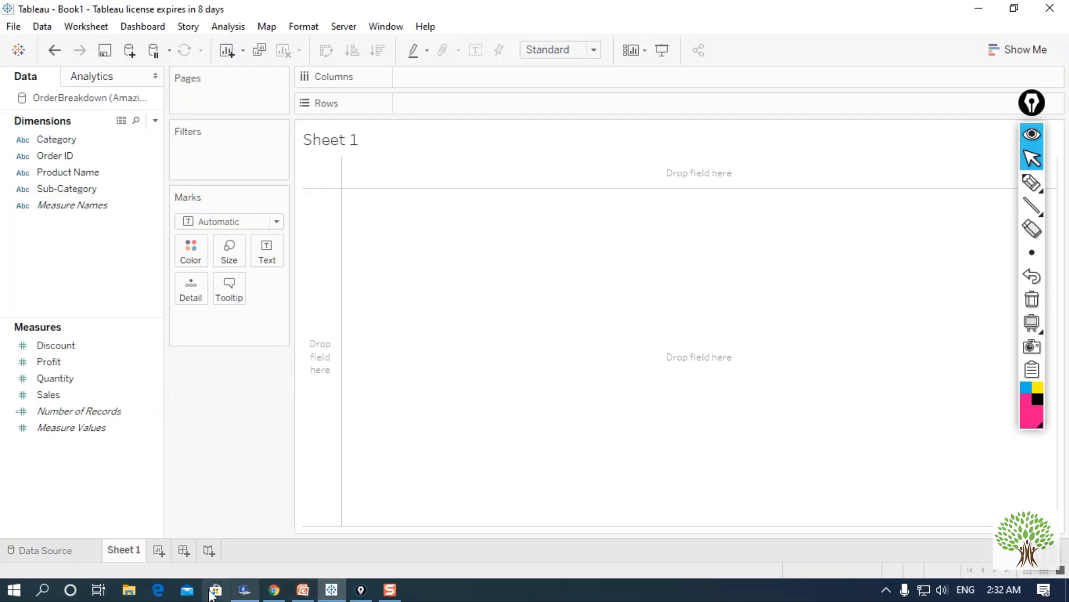
pyautogui.click(64, 142)
pyautogui.click(71, 172)
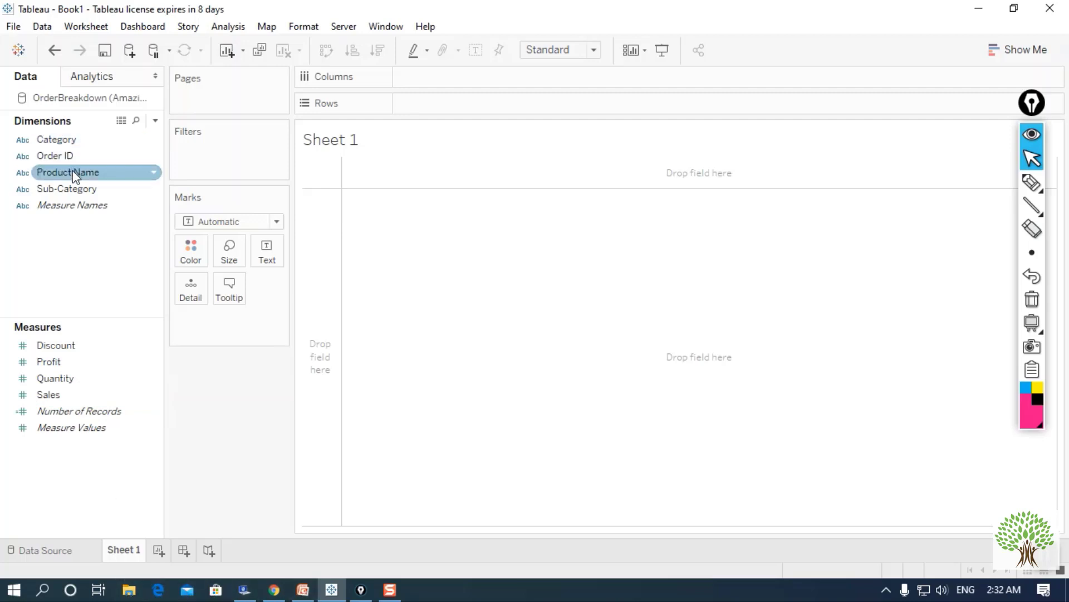
pyautogui.click(108, 190)
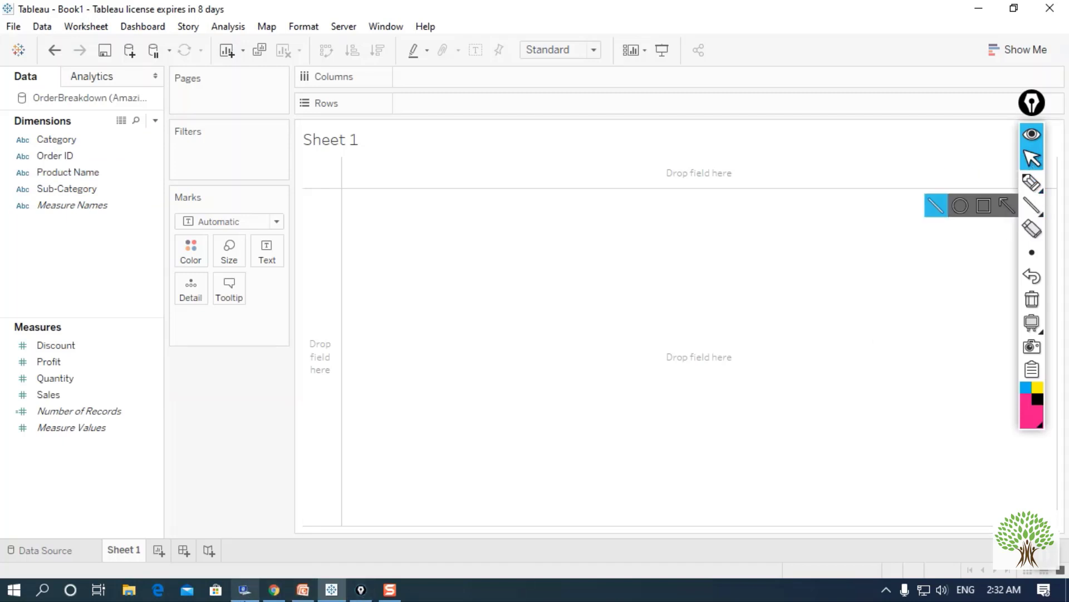
# Switch to PowerPoint to read the Different Business Queries slide, and return to the Tableau worksheet
pyautogui.click(302, 589)
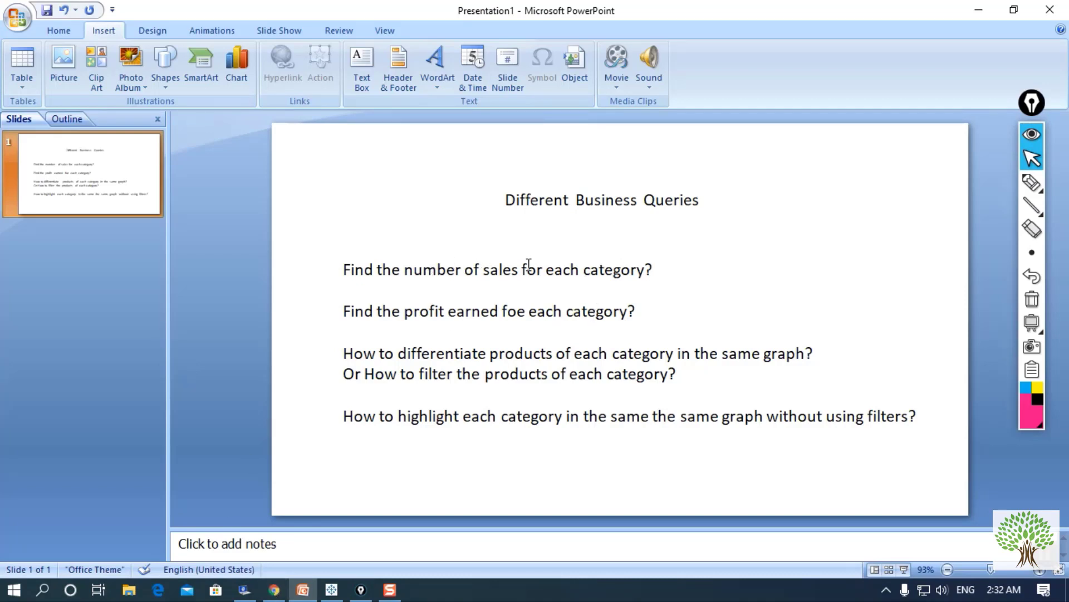
pyautogui.click(332, 589)
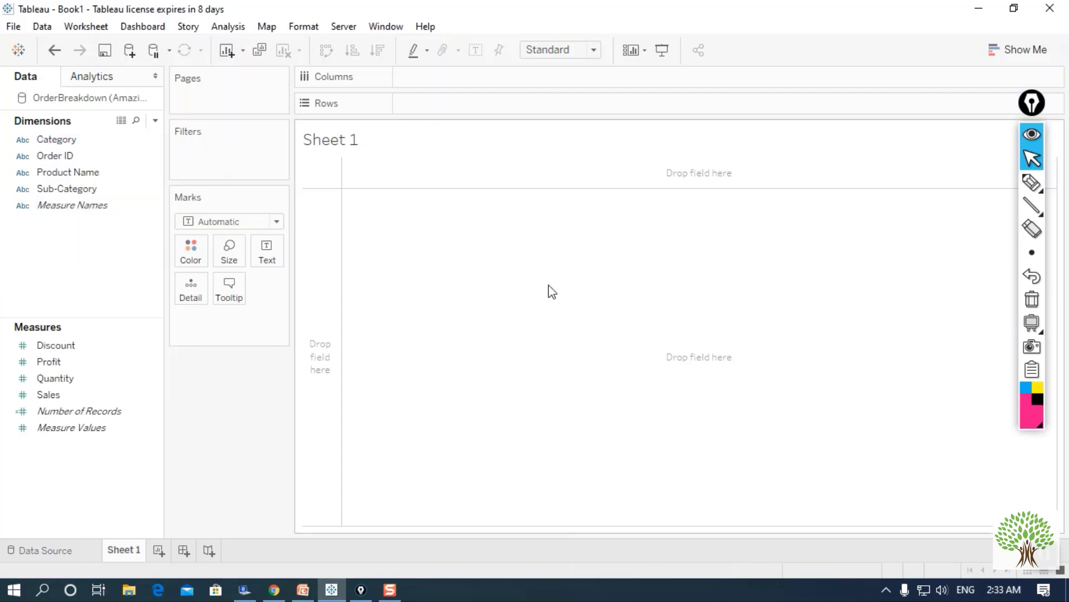
# Tick Category, Sub-Category and Product Name in pink ink, sketch their drill-down order with arrows on the canvas, and clear the ink
pyautogui.click(1029, 190)
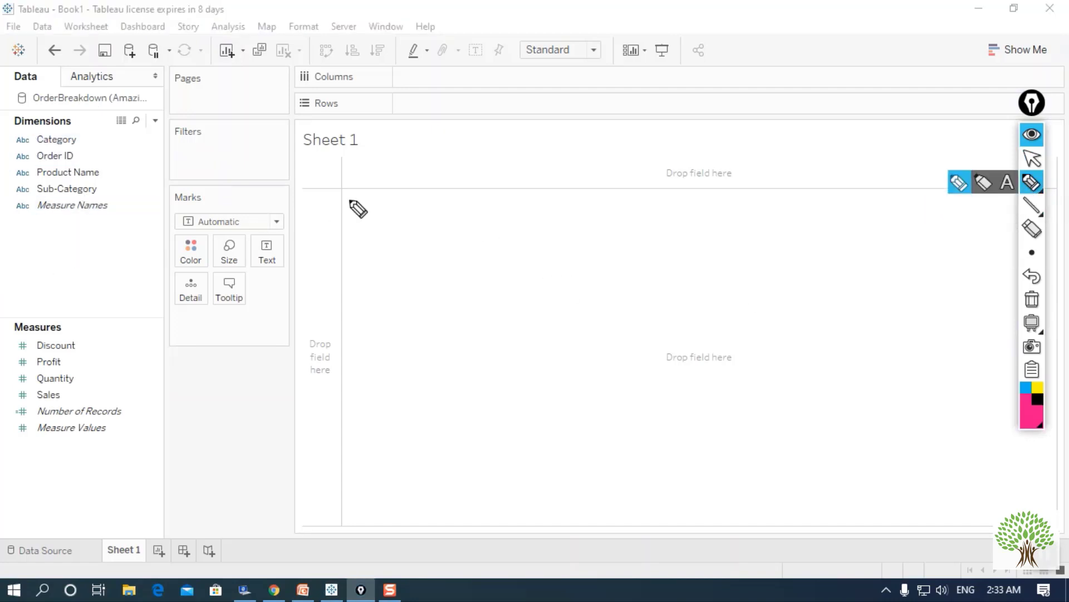
pyautogui.moveTo(419, 201); pyautogui.dragTo(391, 305)
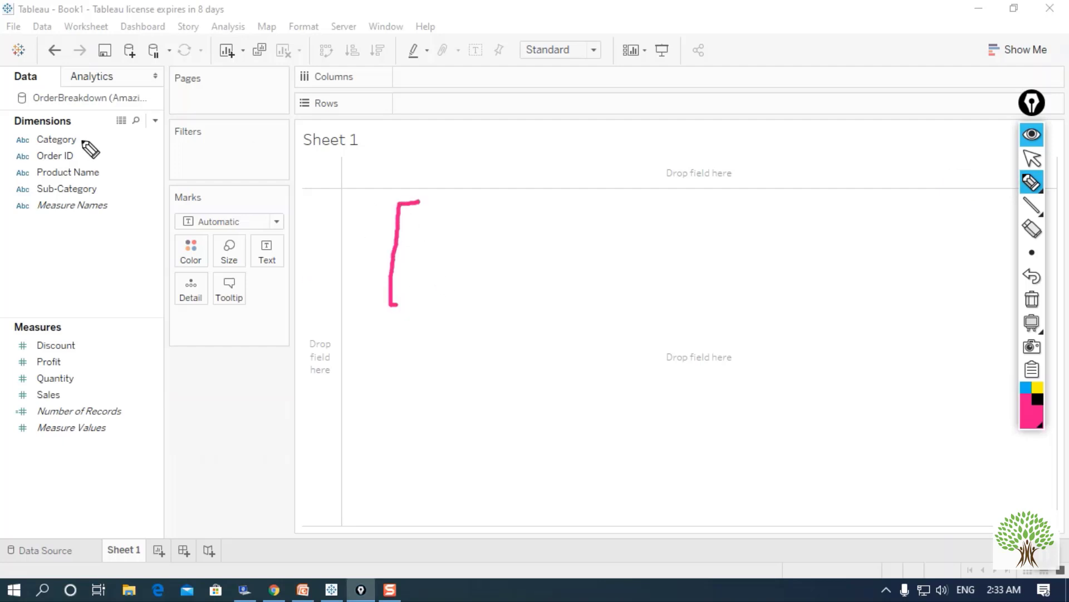
pyautogui.moveTo(81, 145); pyautogui.dragTo(116, 127)
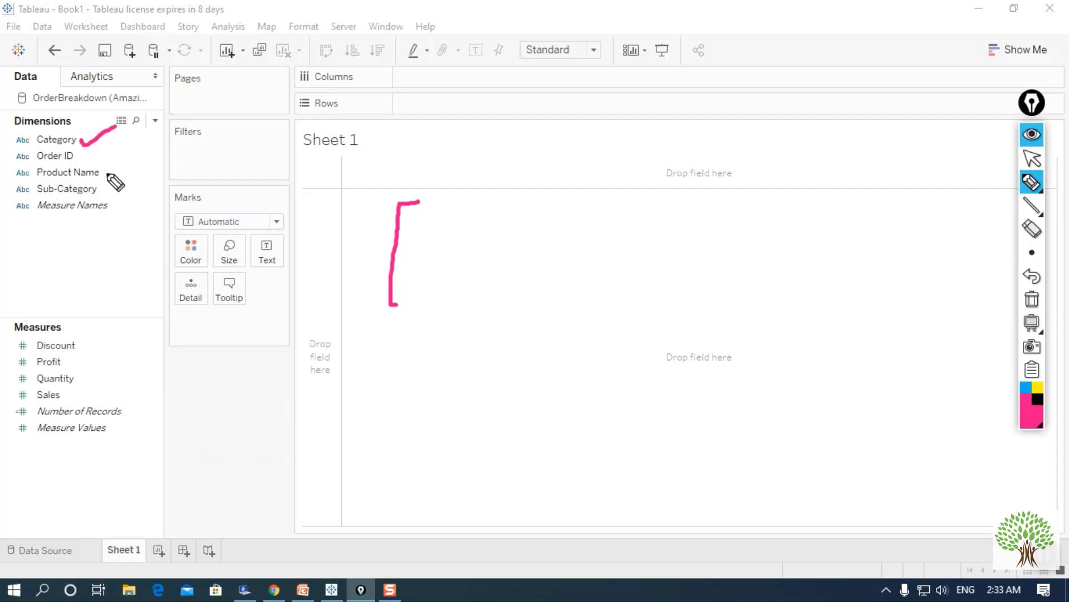
pyautogui.moveTo(100, 192)
pyautogui.mouseDown()
pyautogui.moveTo(140, 189)
pyautogui.moveTo(142, 156)
pyautogui.mouseUp()
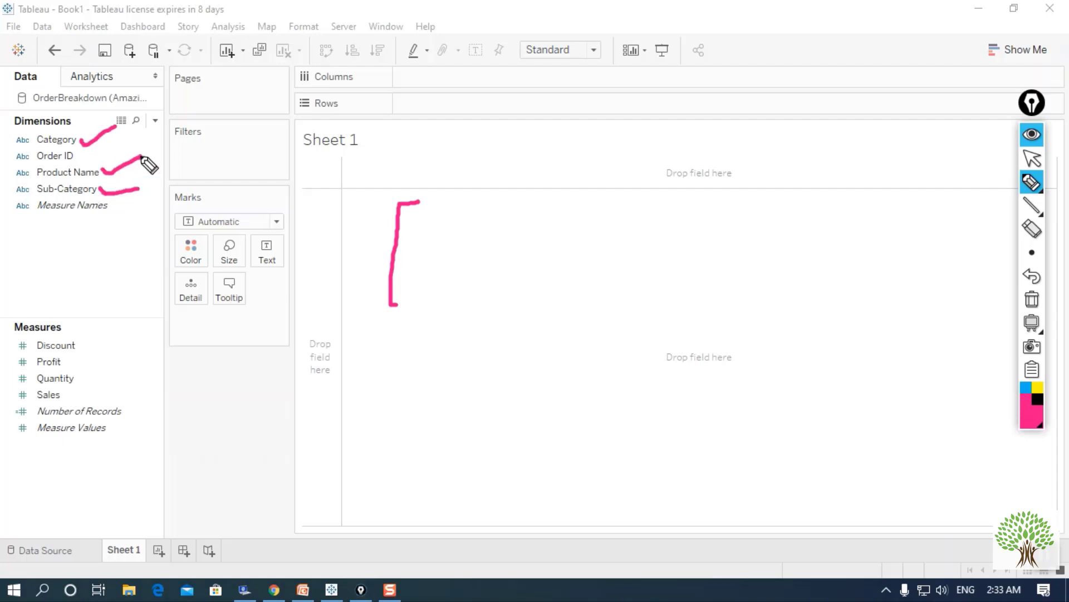
pyautogui.moveTo(444, 226)
pyautogui.mouseDown()
pyautogui.moveTo(415, 237)
pyautogui.moveTo(432, 255)
pyautogui.moveTo(527, 218)
pyautogui.moveTo(527, 238)
pyautogui.mouseUp()
pyautogui.moveTo(599, 184)
pyautogui.mouseDown()
pyautogui.moveTo(594, 208)
pyautogui.moveTo(623, 241)
pyautogui.mouseUp()
pyautogui.click(631, 219)
pyautogui.moveTo(673, 188)
pyautogui.mouseDown()
pyautogui.moveTo(679, 229)
pyautogui.moveTo(764, 198)
pyautogui.moveTo(762, 214)
pyautogui.mouseUp()
pyautogui.moveTo(793, 167)
pyautogui.mouseDown()
pyautogui.moveTo(802, 216)
pyautogui.moveTo(797, 190)
pyautogui.mouseUp()
pyautogui.moveTo(479, 326)
pyautogui.mouseDown()
pyautogui.moveTo(581, 377)
pyautogui.moveTo(570, 386)
pyautogui.mouseUp()
pyautogui.moveTo(705, 310)
pyautogui.mouseDown()
pyautogui.moveTo(699, 361)
pyautogui.moveTo(662, 347)
pyautogui.mouseUp()
pyautogui.moveTo(760, 349)
pyautogui.mouseDown()
pyautogui.moveTo(810, 330)
pyautogui.moveTo(805, 345)
pyautogui.mouseUp()
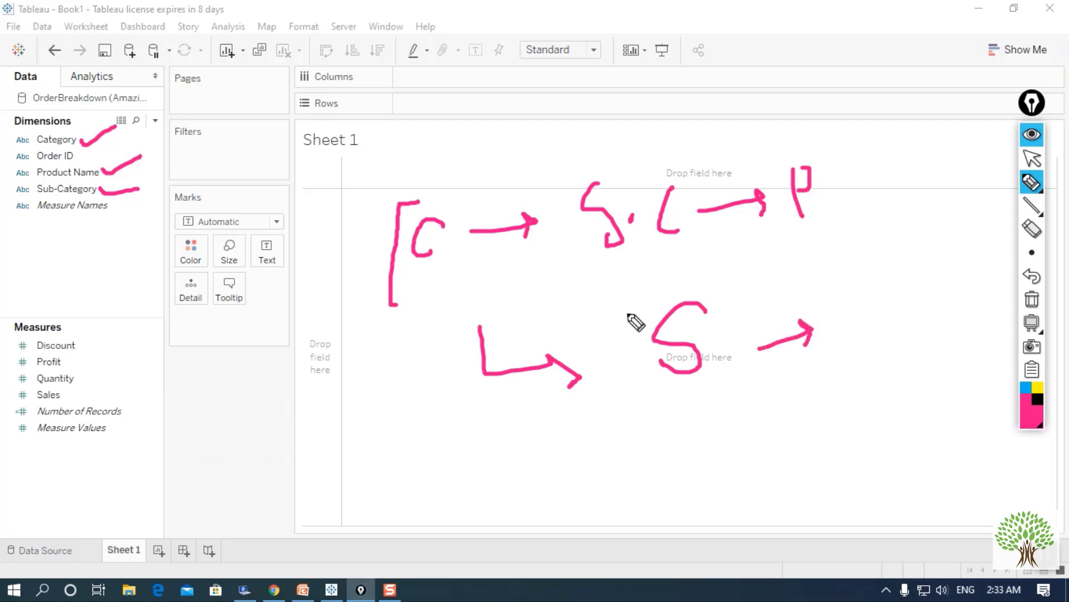
pyautogui.click(1032, 300)
pyautogui.click(1032, 159)
pyautogui.click(23, 161)
pyautogui.click(70, 189)
pyautogui.click(74, 153)
pyautogui.click(73, 142)
pyautogui.click(71, 190)
pyautogui.click(65, 143)
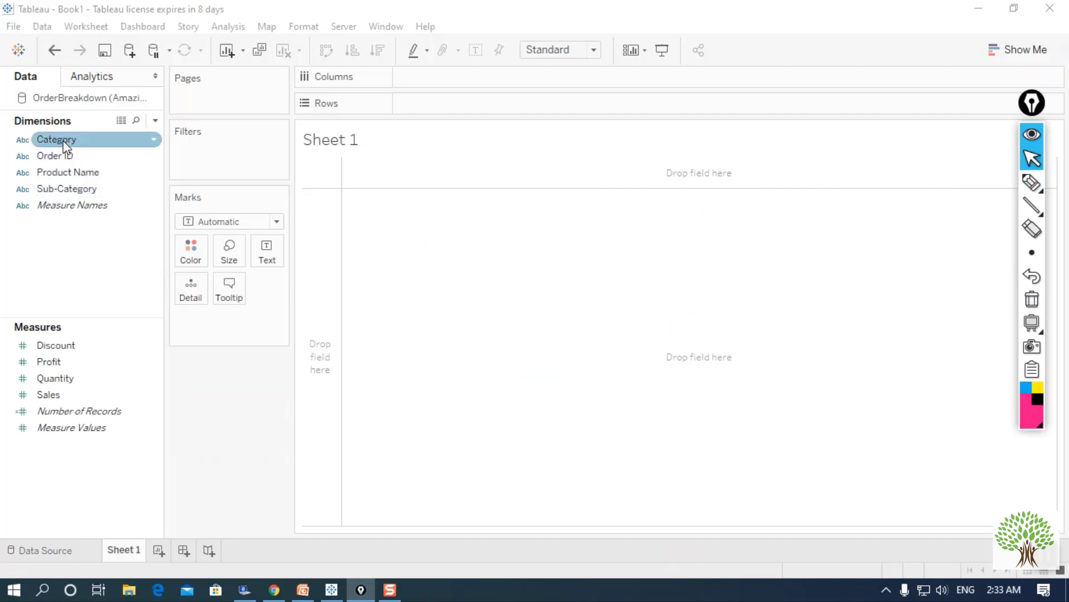
pyautogui.rightClick(65, 146)
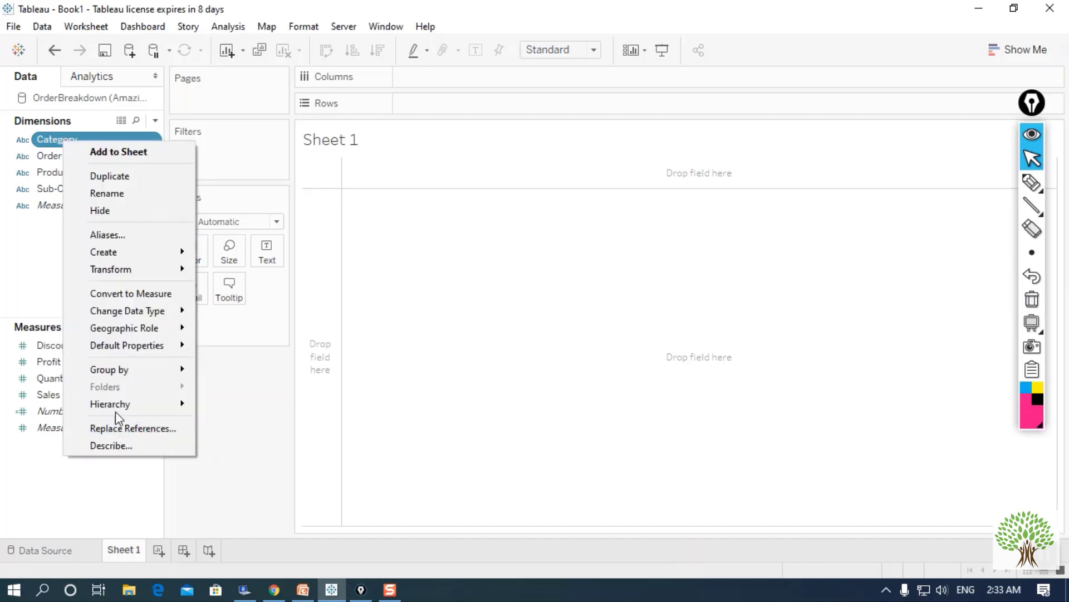
pyautogui.moveTo(149, 403)
pyautogui.click(239, 406)
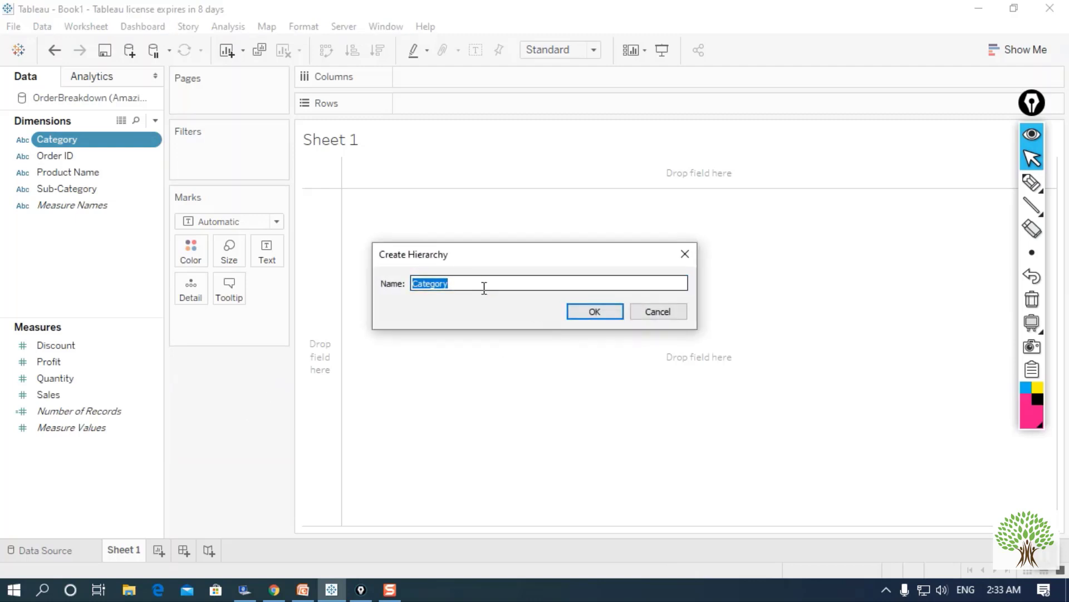
pyautogui.click(641, 310)
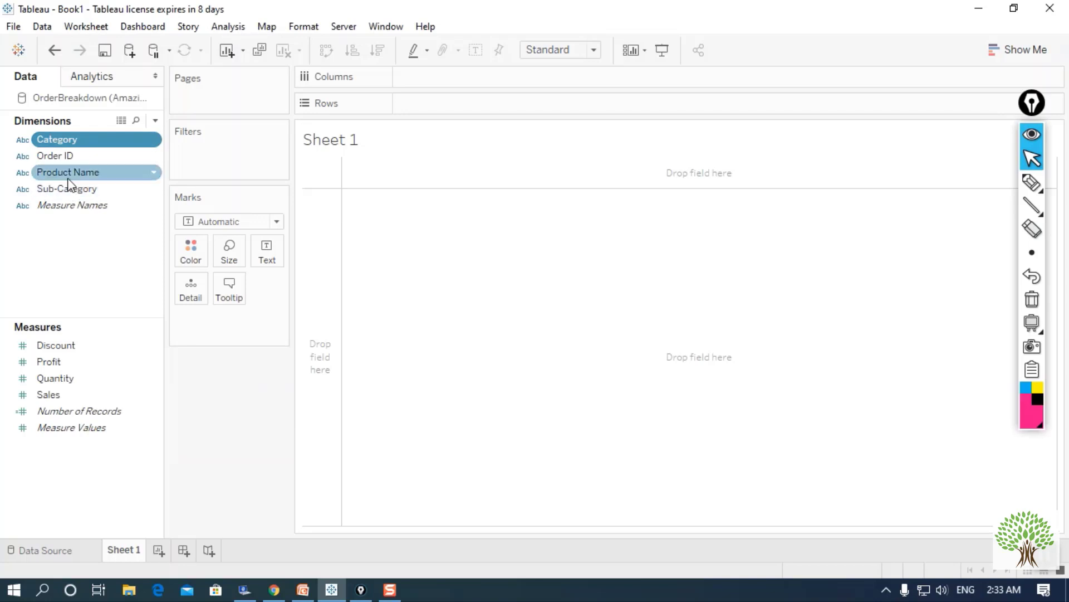
# Create a hierarchy from Category and Sub-Category, and add Product Name as its lowest level
pyautogui.moveTo(65, 190); pyautogui.dragTo(86, 148)
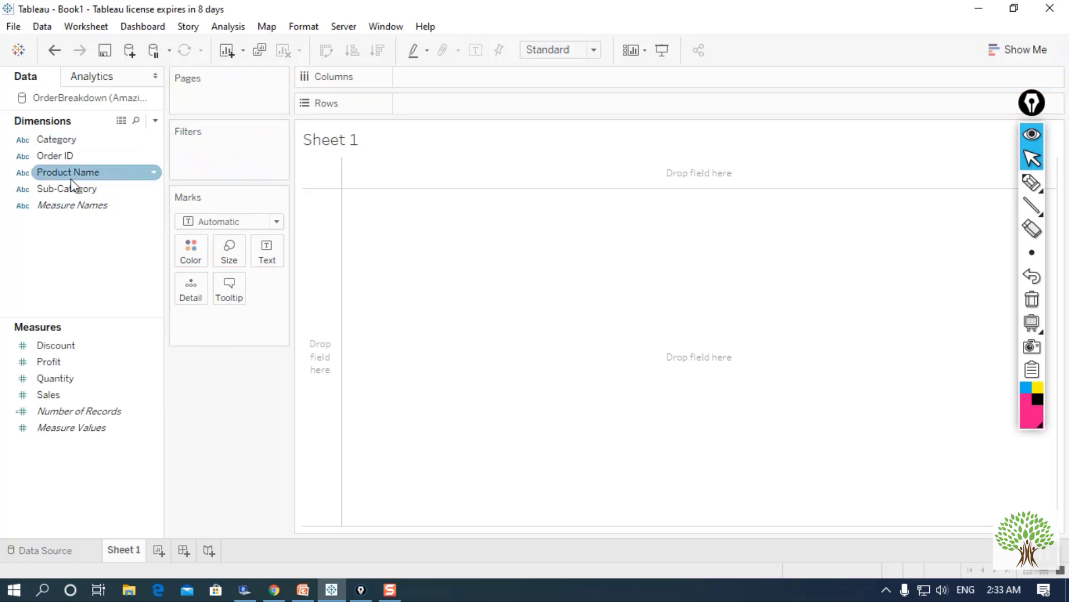
pyautogui.moveTo(61, 191); pyautogui.dragTo(68, 143)
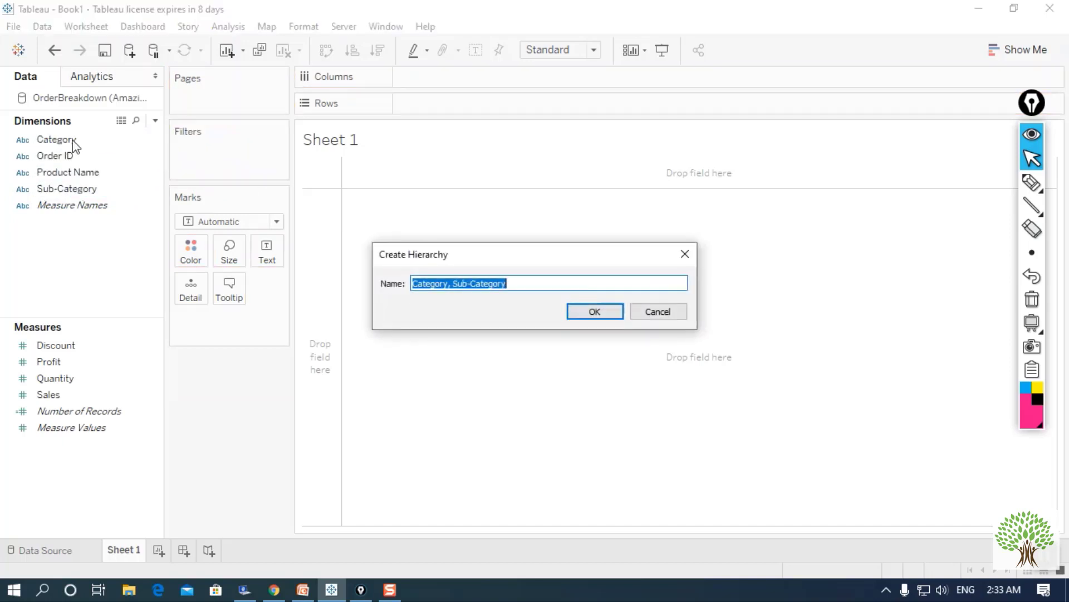
pyautogui.click(594, 312)
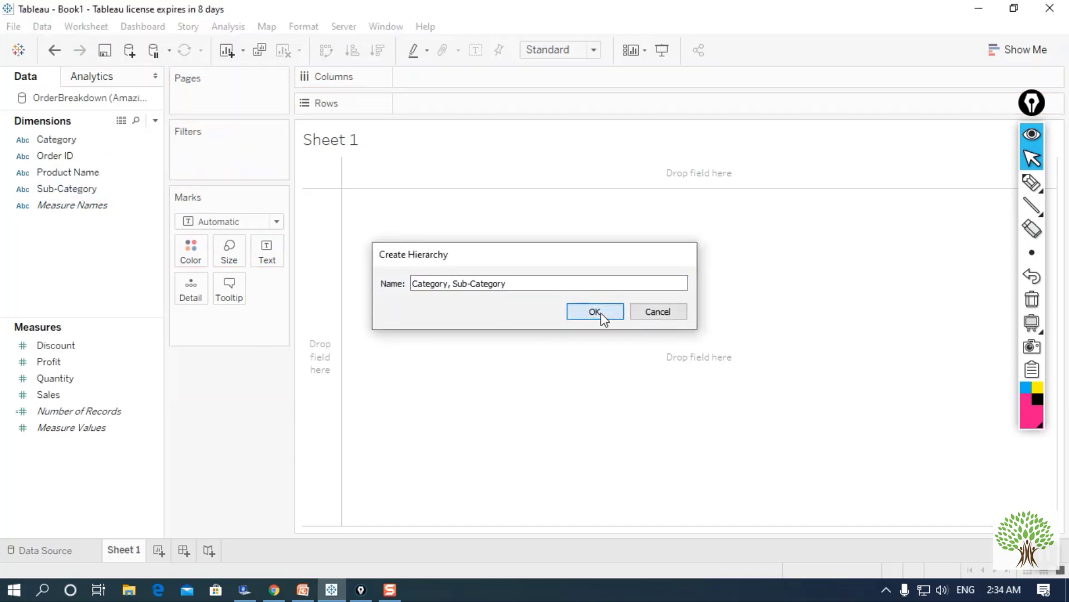
pyautogui.moveTo(56, 208); pyautogui.dragTo(73, 195)
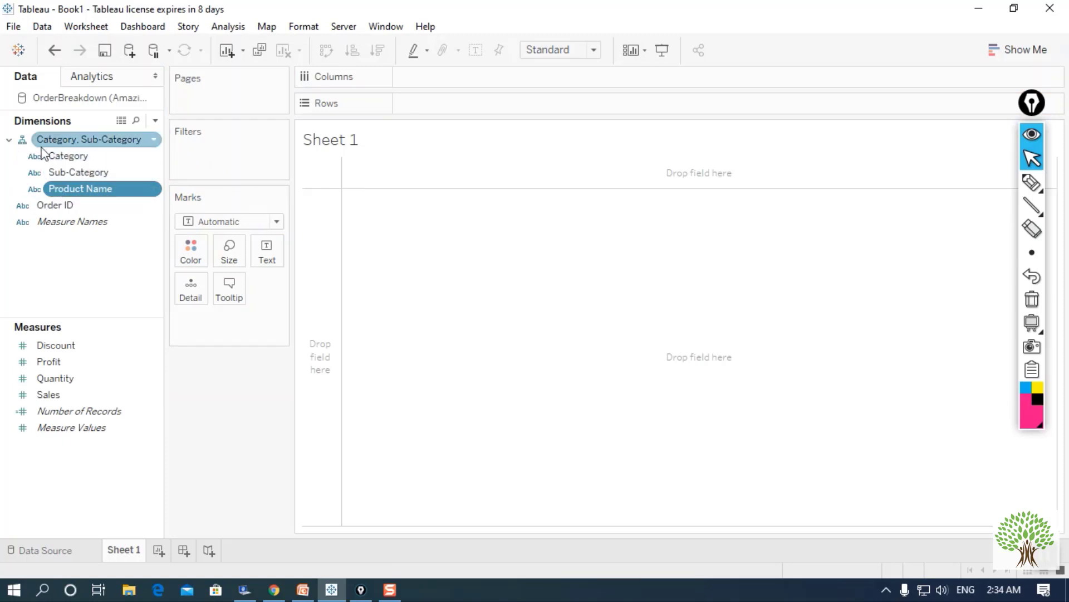
# Mark the hierarchy symbol, its name and the Product Name level with pink ink, and clear the annotations
pyautogui.click(1032, 182)
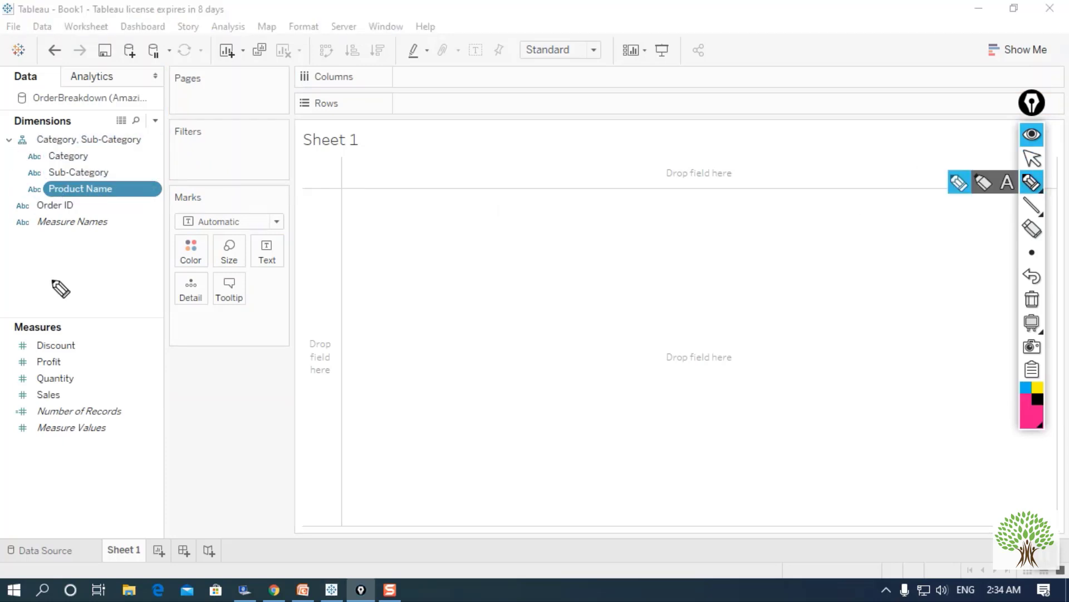
pyautogui.moveTo(30, 129); pyautogui.dragTo(11, 143)
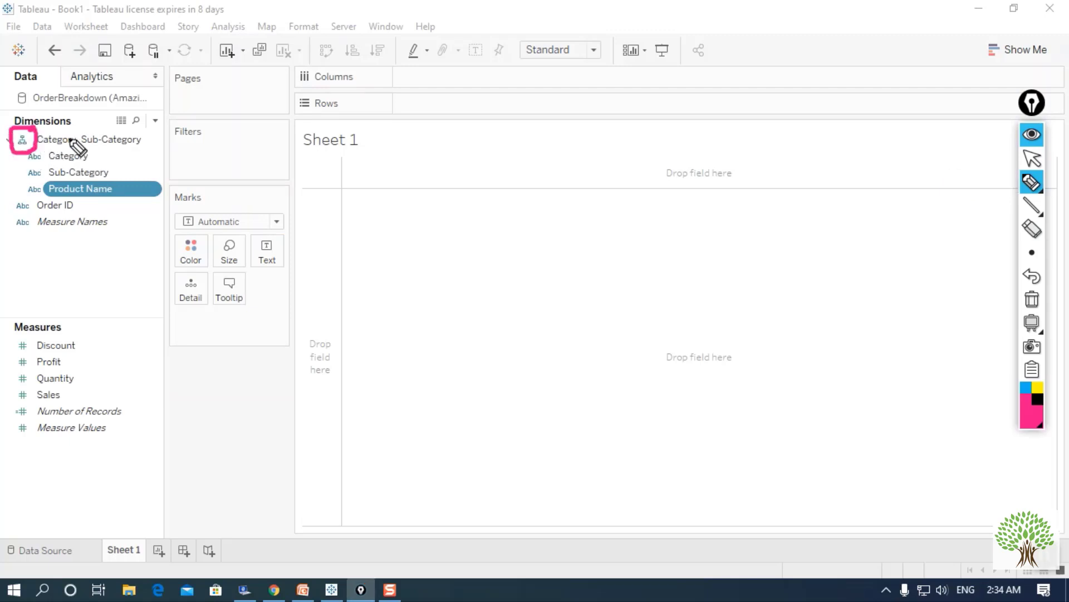
pyautogui.moveTo(65, 130); pyautogui.dragTo(117, 124)
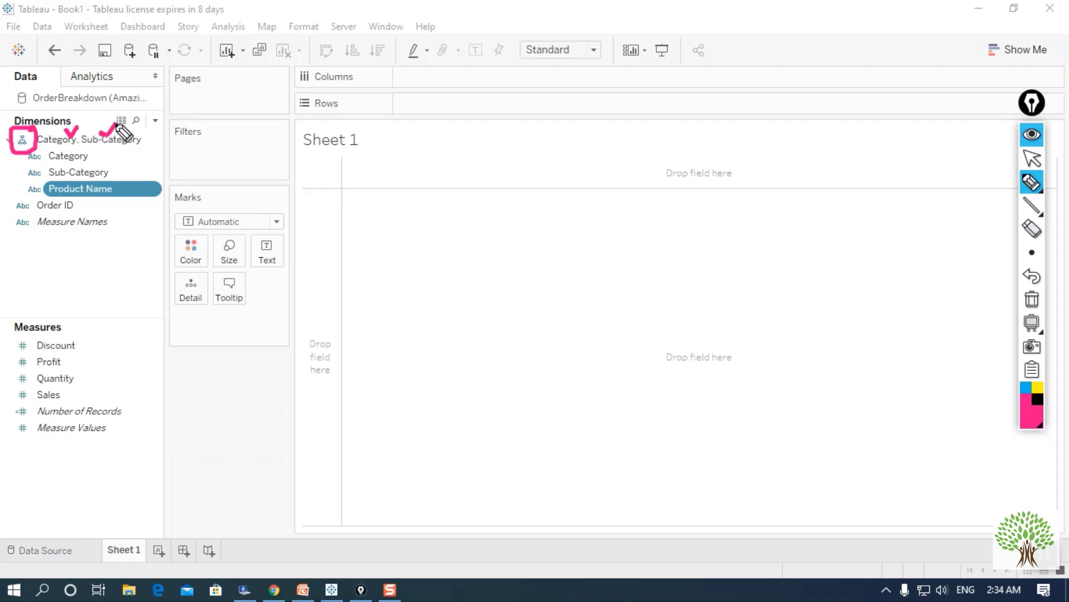
pyautogui.moveTo(129, 200); pyautogui.dragTo(161, 186)
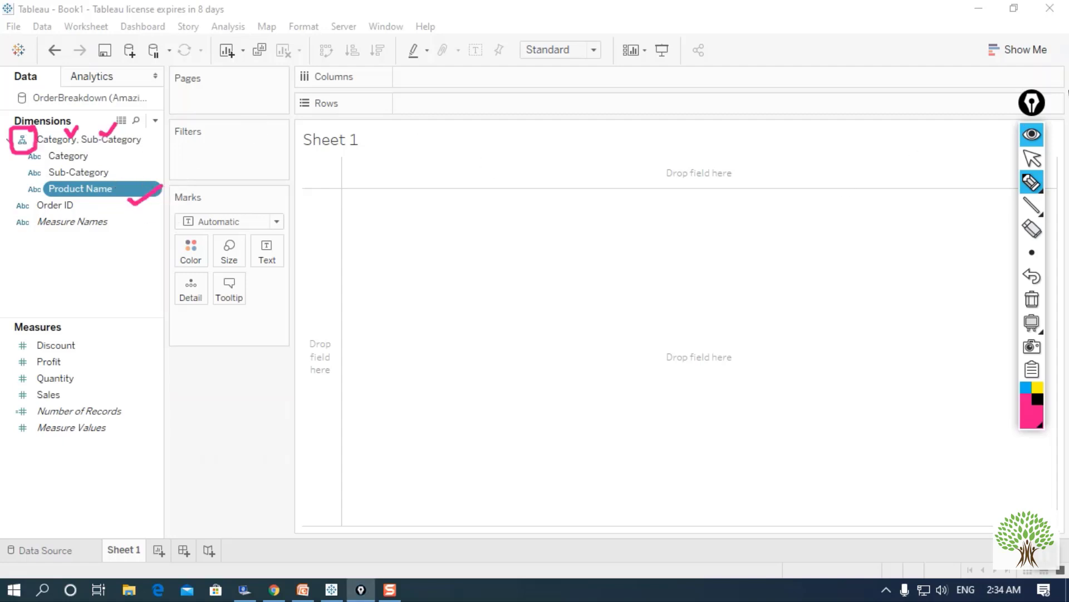
pyautogui.click(1032, 160)
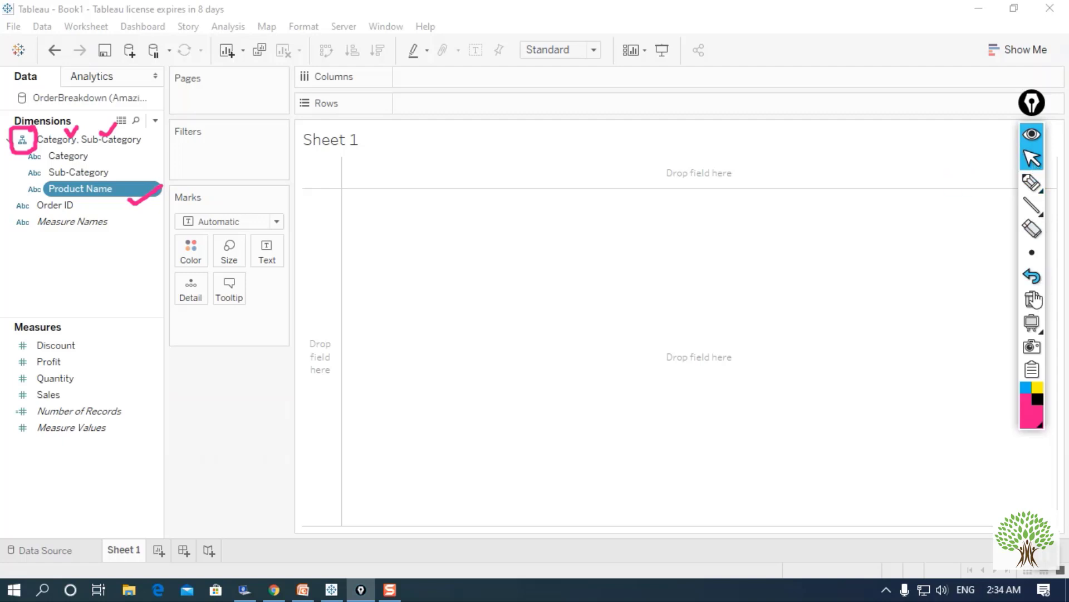
pyautogui.click(1032, 299)
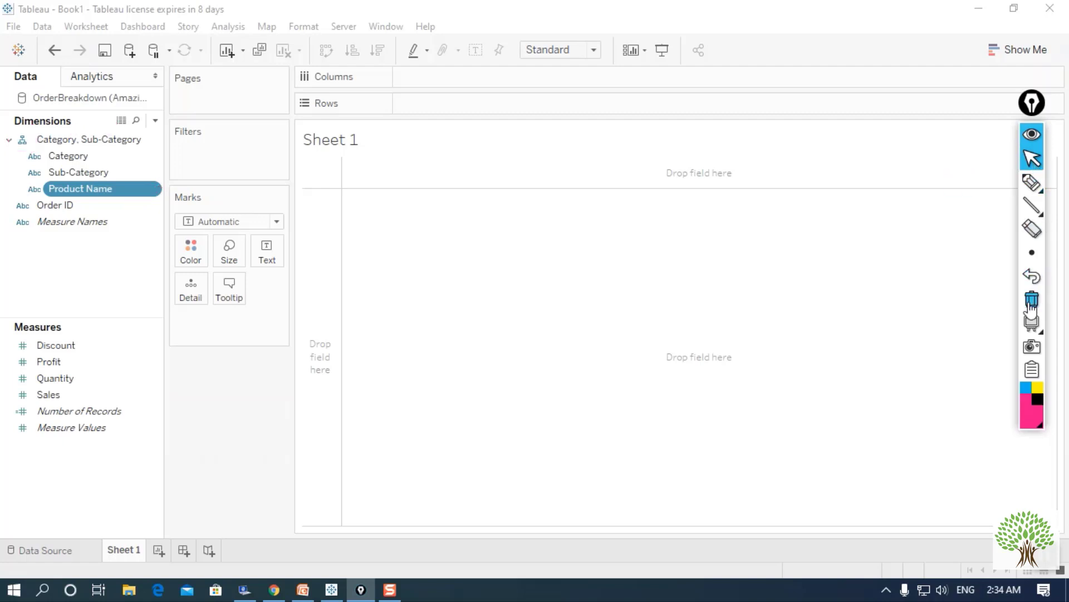
# Place the Category, Sub-Category hierarchy on the Columns shelf
pyautogui.click(48, 143)
pyautogui.moveTo(49, 146); pyautogui.dragTo(419, 87)
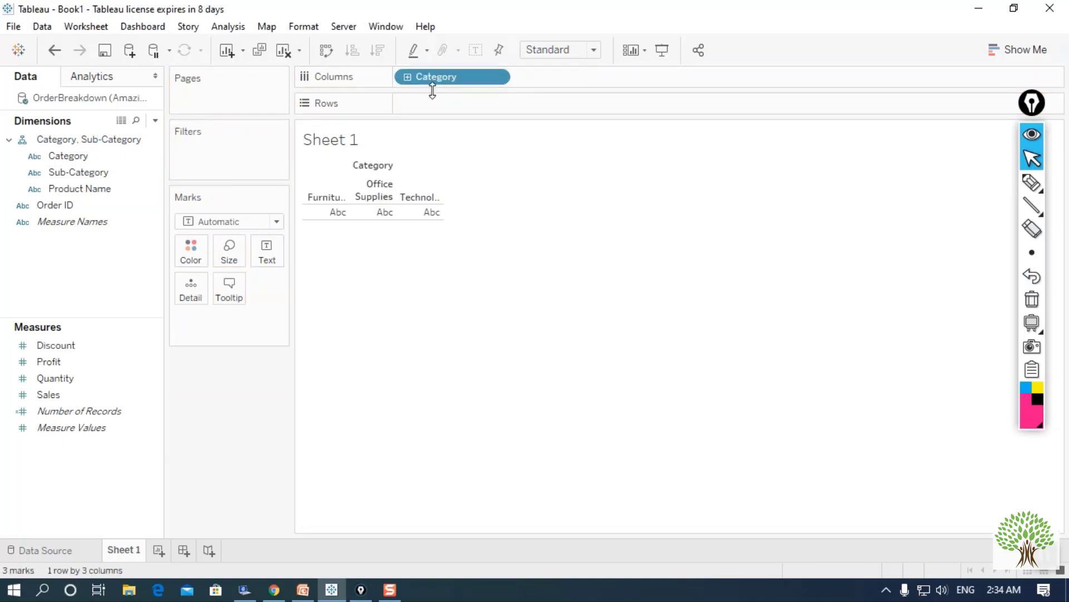
# Drill the Columns hierarchy down through Sub-Category to Product Name, and collapse it back to Category
pyautogui.click(407, 78)
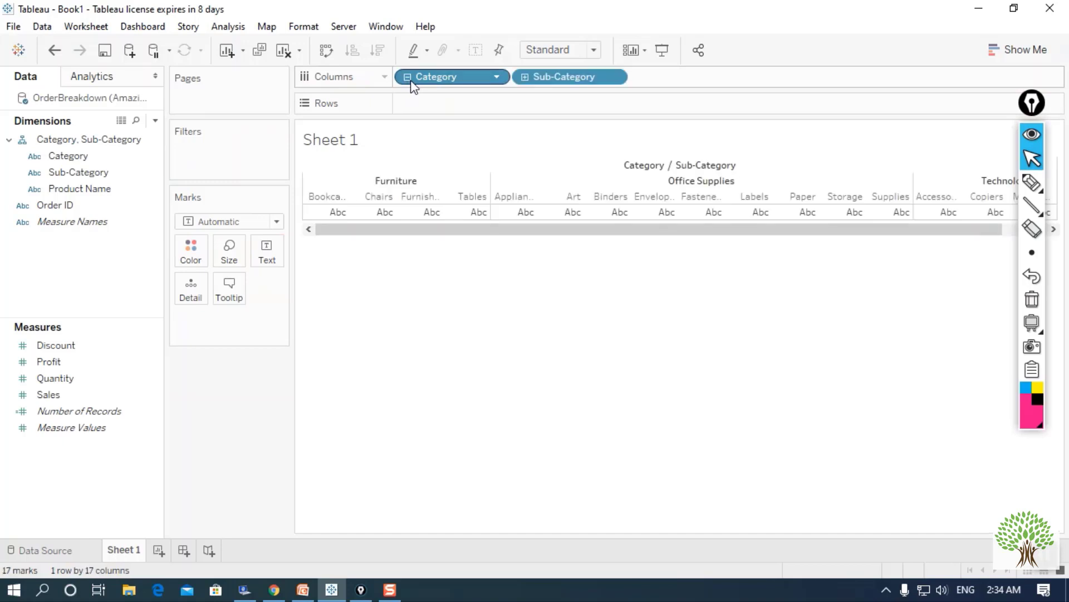
pyautogui.click(525, 78)
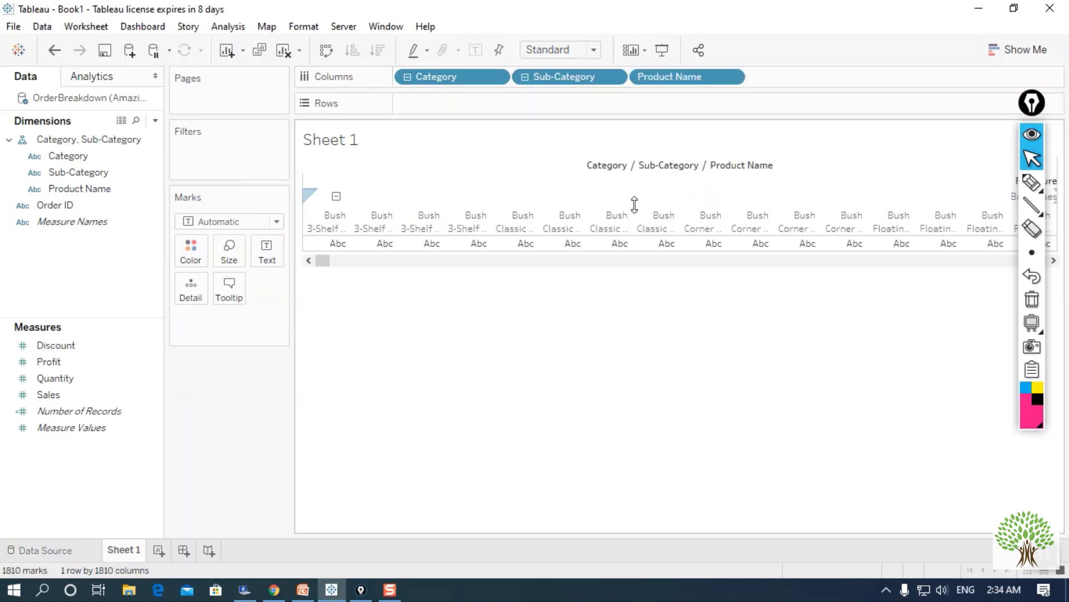
pyautogui.click(524, 78)
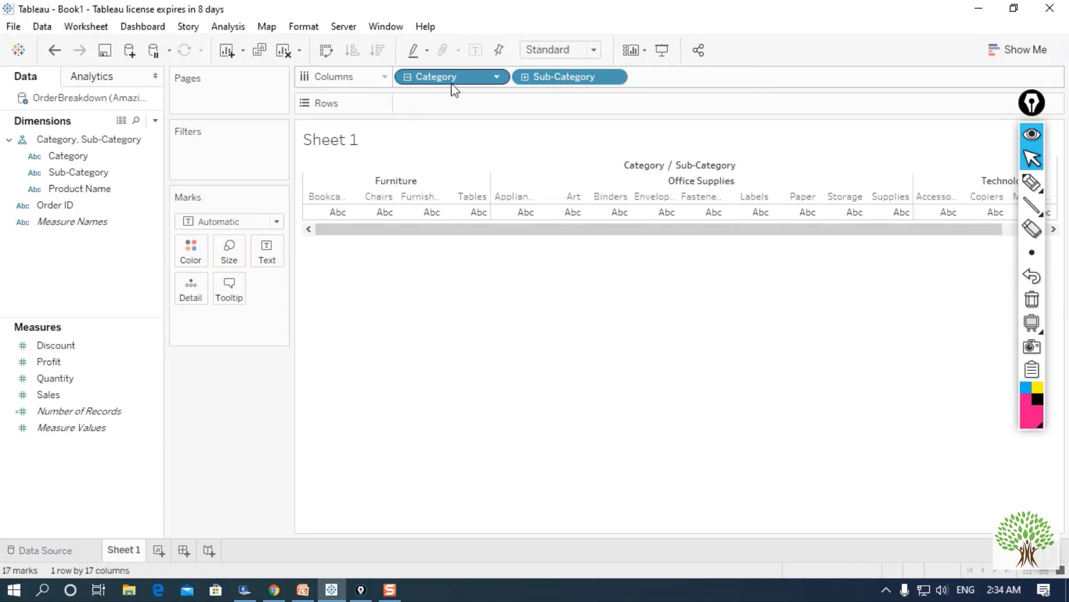
pyautogui.click(408, 78)
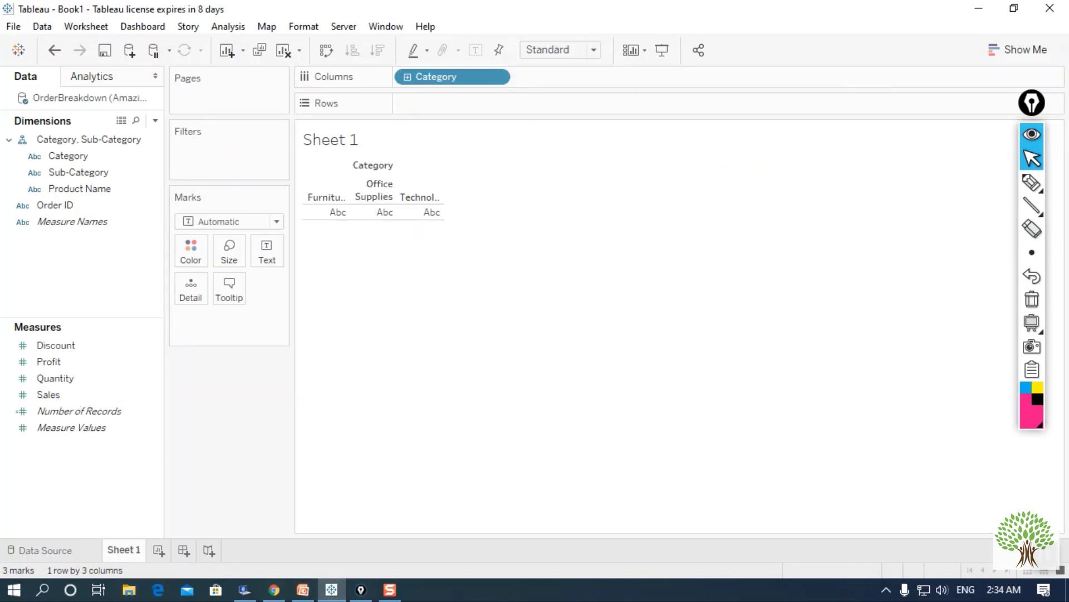
# Place the Sales measure on the Rows shelf to chart summed sales per category
pyautogui.click(56, 398)
pyautogui.moveTo(49, 401); pyautogui.dragTo(430, 111)
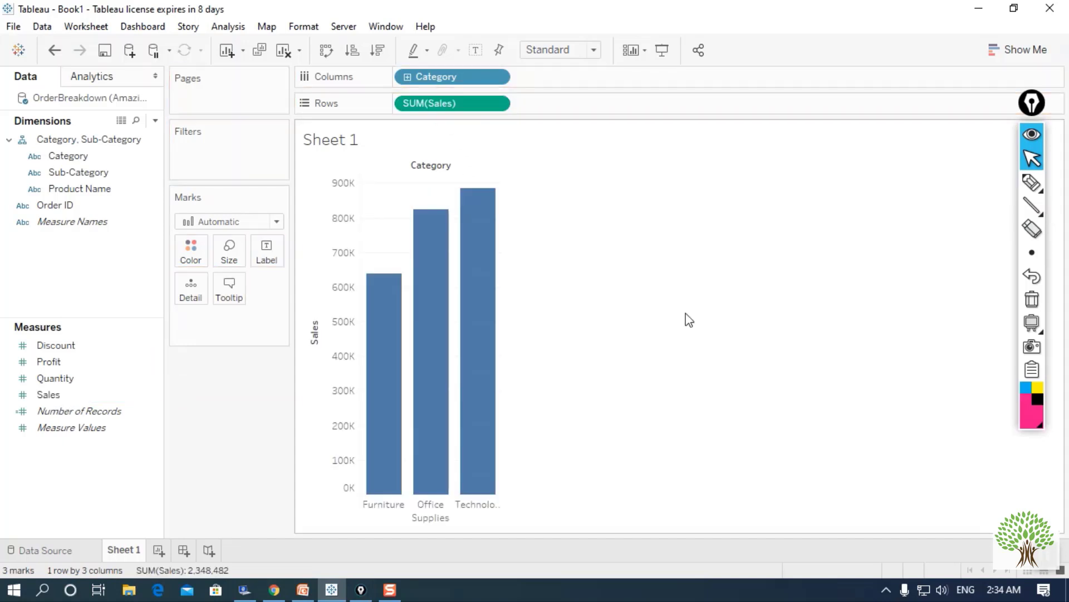
# Tick the Furniture, Office Supplies and Technology labels below the bars with pink ink, and clear the annotations
pyautogui.click(1032, 183)
pyautogui.moveTo(363, 529); pyautogui.dragTo(507, 514)
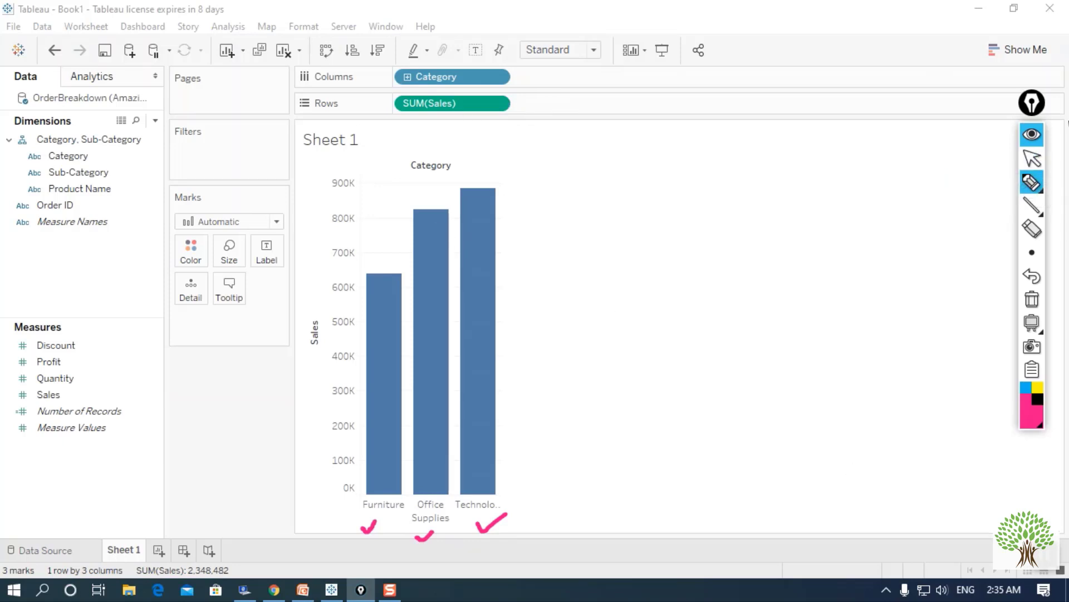
pyautogui.click(1033, 160)
pyautogui.click(1032, 299)
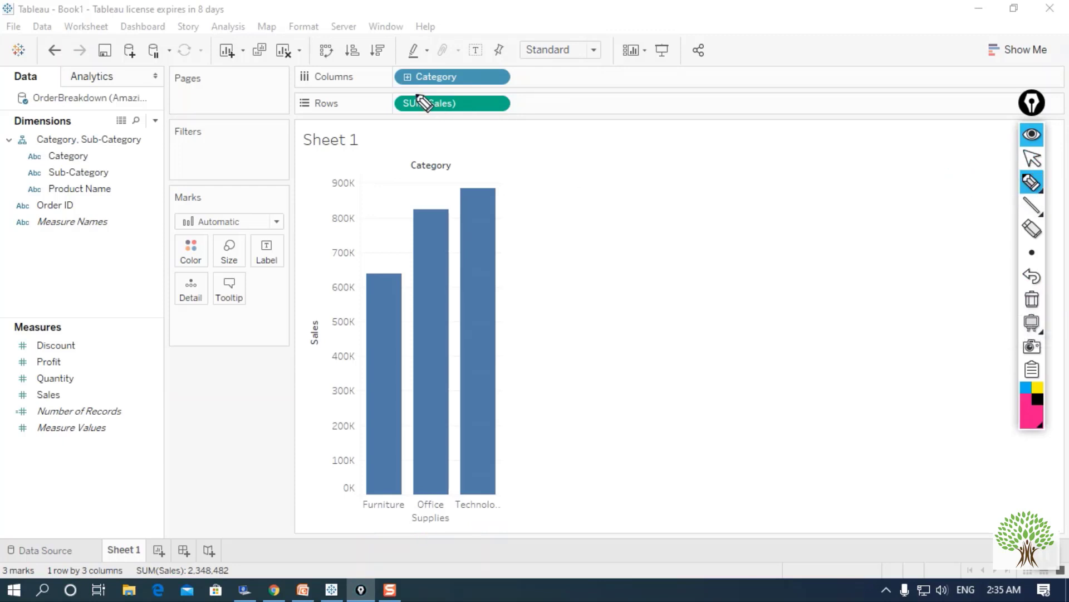
pyautogui.hotkey('ctrl', 'shift', '2')
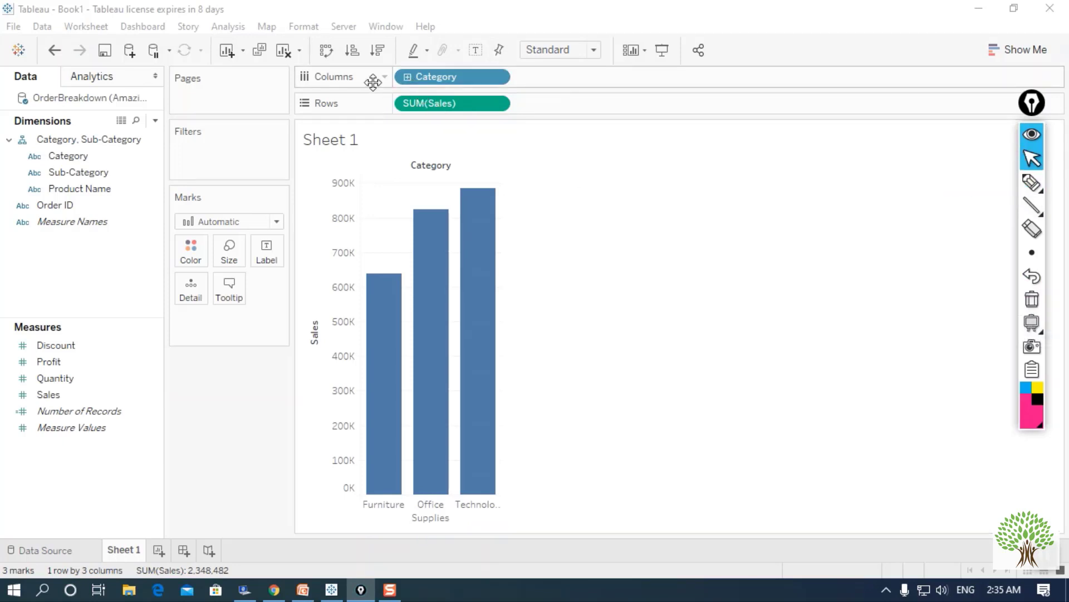
# Drill the Category hierarchy on Columns down to Sub-Category
pyautogui.click(408, 76)
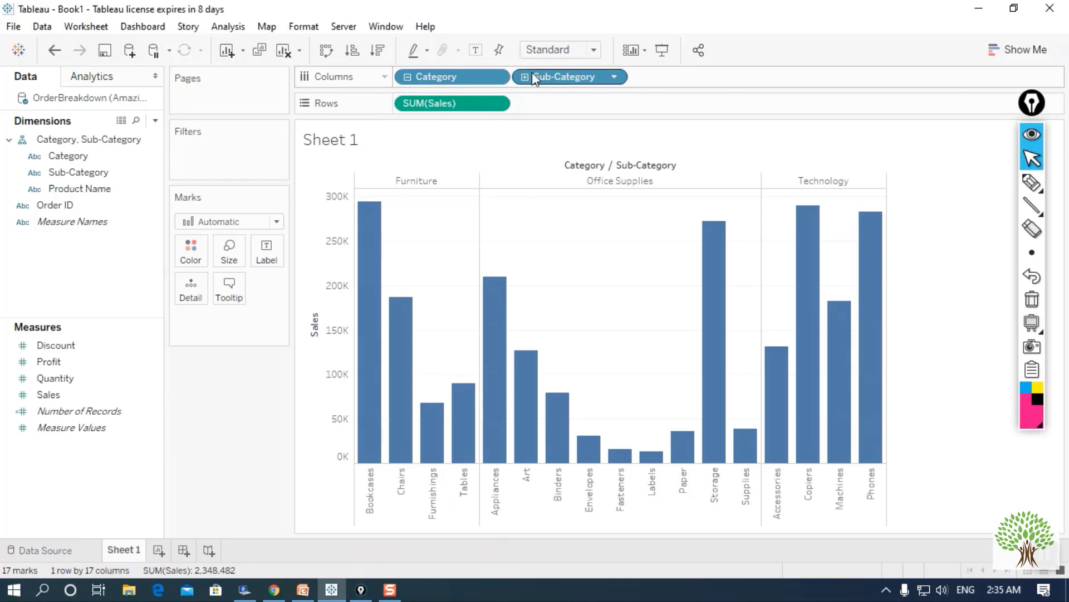
# Tick the Furniture sub-category labels below the bars with pink ink, and clear the annotations
pyautogui.moveTo(1030, 204)
pyautogui.click(1032, 182)
pyautogui.moveTo(365, 525)
pyautogui.mouseDown()
pyautogui.moveTo(408, 501)
pyautogui.moveTo(452, 520)
pyautogui.mouseUp()
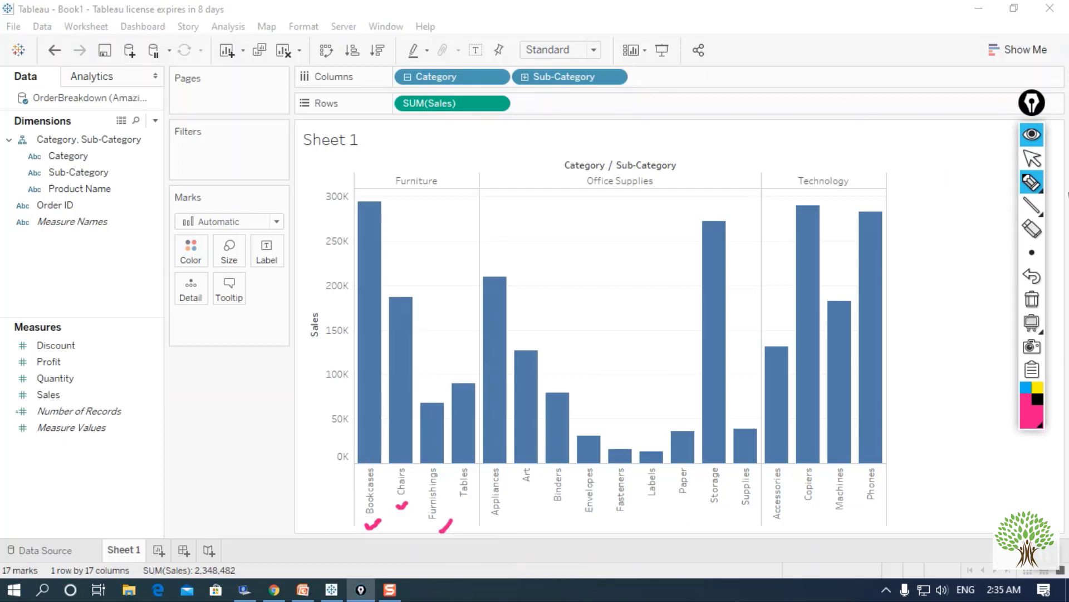
pyautogui.moveTo(1032, 205)
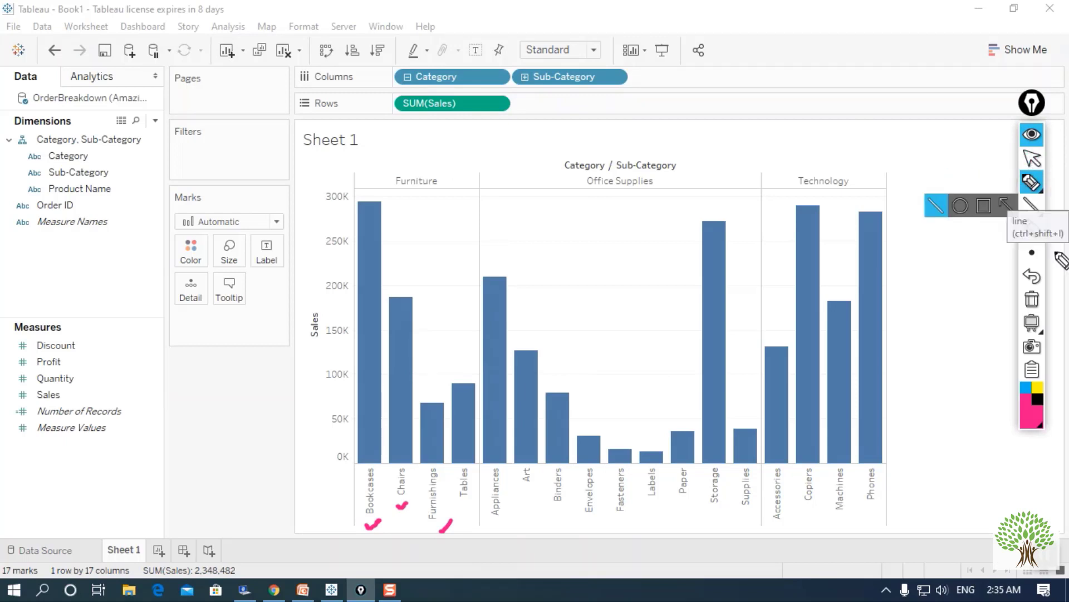
pyautogui.click(1033, 299)
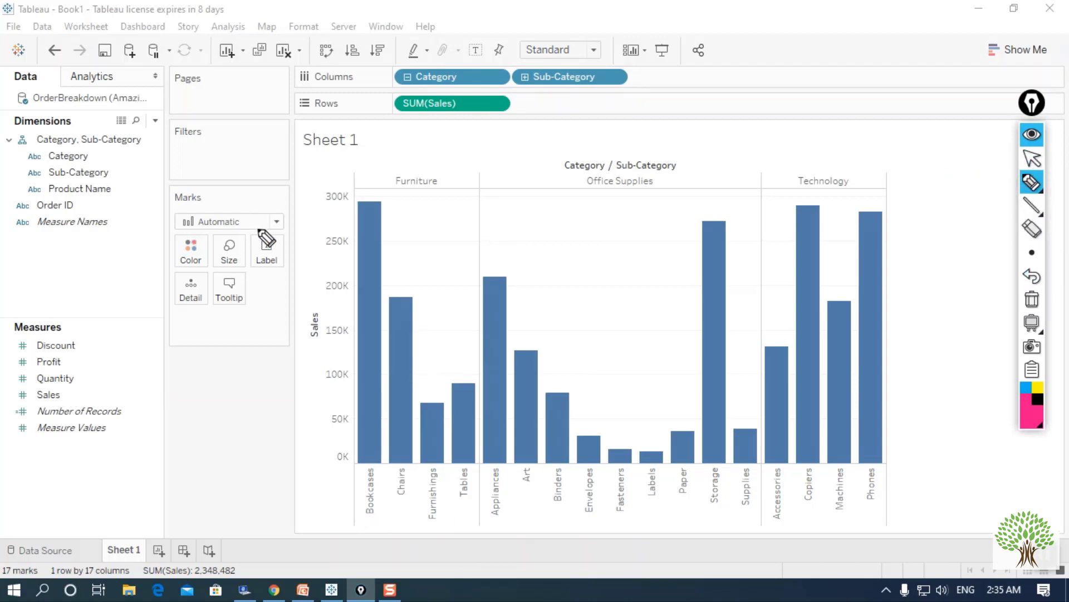
pyautogui.click(1032, 159)
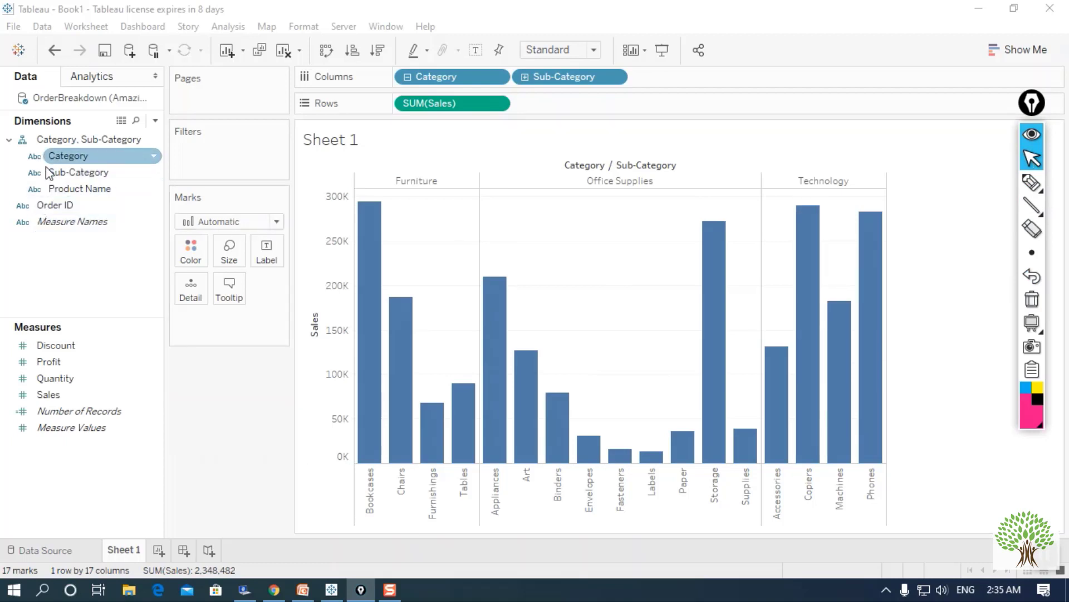
pyautogui.click(48, 372)
pyautogui.click(48, 367)
pyautogui.click(16, 350)
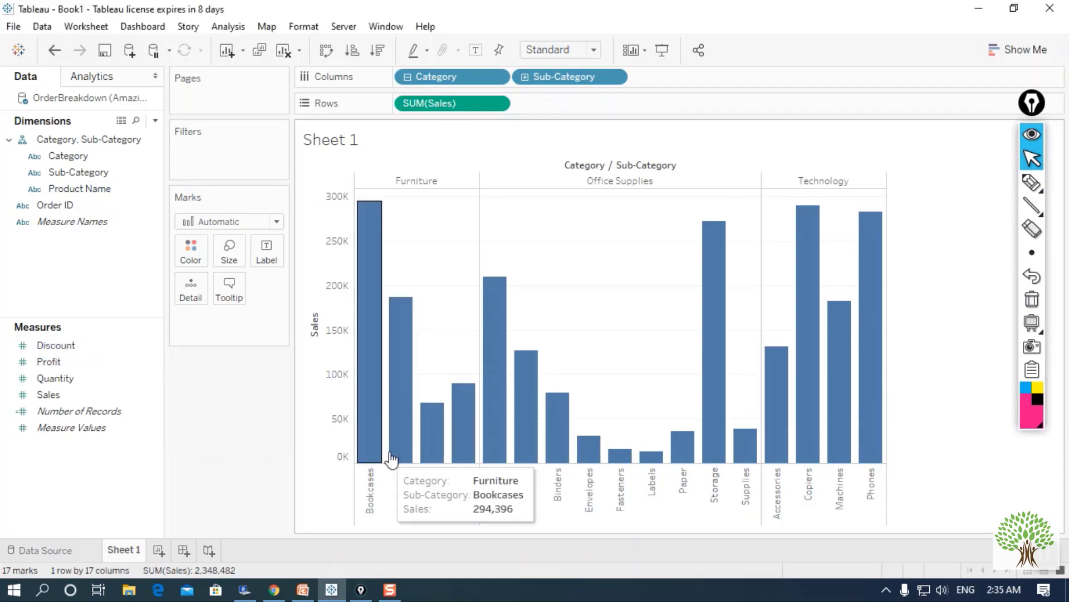
pyautogui.click(138, 379)
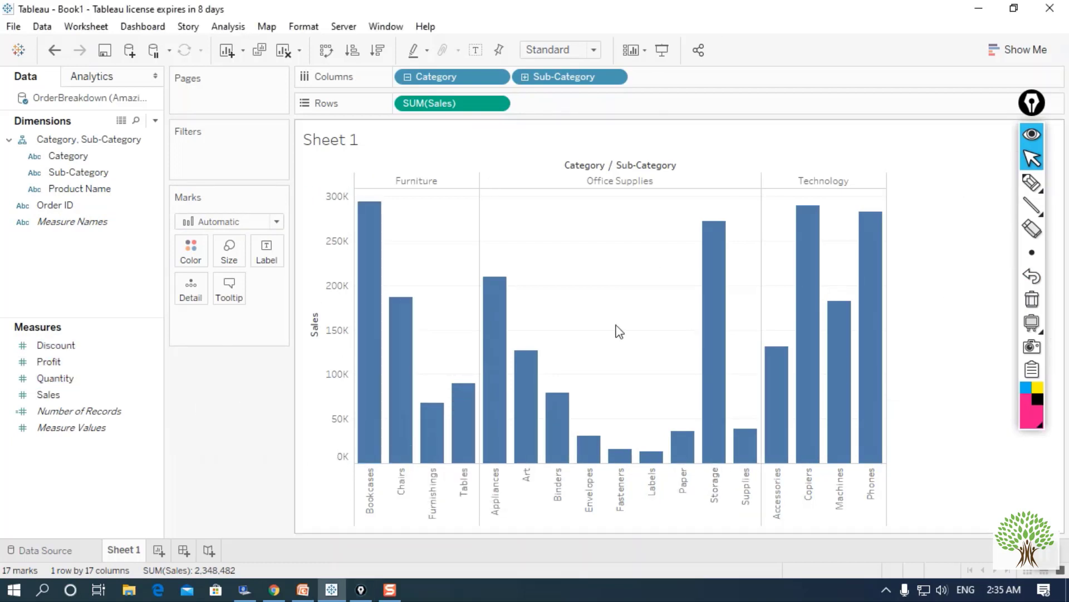
# Color the sales bars by the Profit measure
pyautogui.click(43, 362)
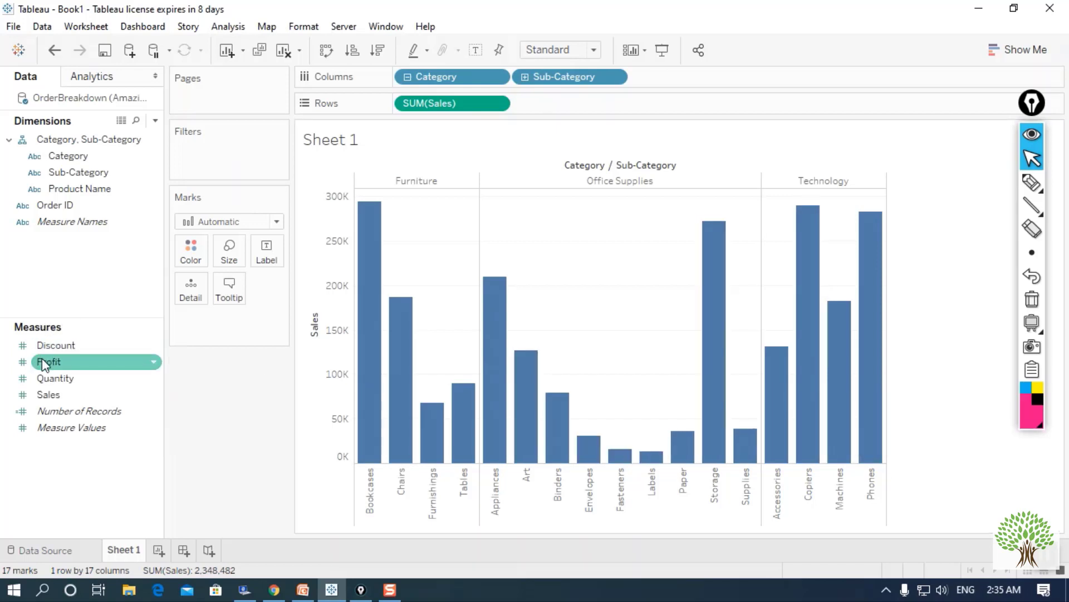
pyautogui.moveTo(44, 362); pyautogui.dragTo(74, 347)
pyautogui.click(75, 346)
pyautogui.click(71, 363)
pyautogui.click(71, 363)
pyautogui.moveTo(72, 368); pyautogui.dragTo(185, 252)
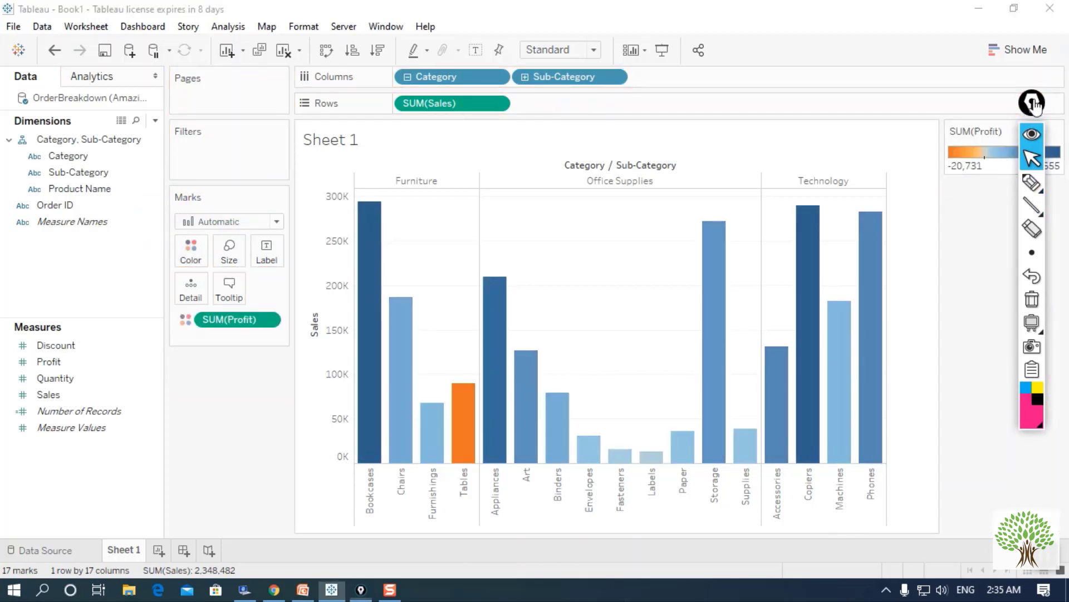
# Change the Profit color palette of the bars to Green and apply it
pyautogui.moveTo(382, 386)
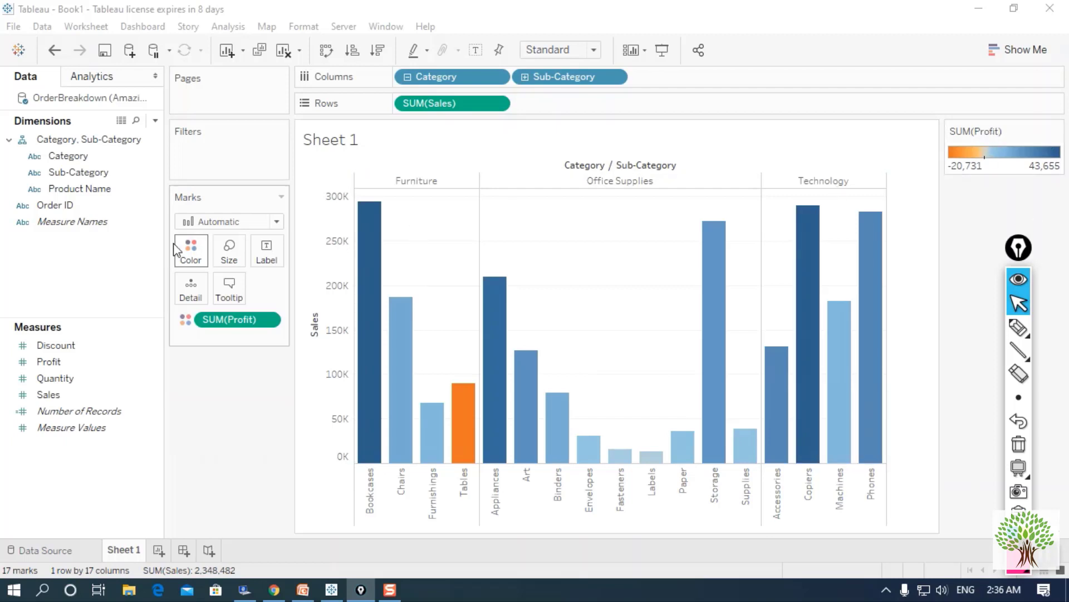
pyautogui.click(187, 259)
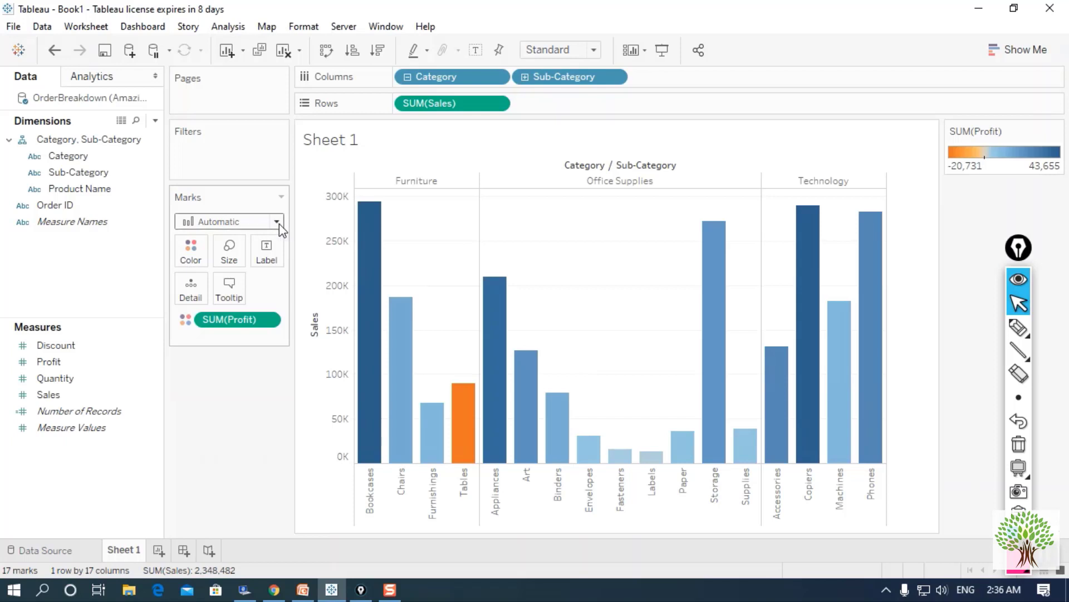
pyautogui.click(192, 254)
pyautogui.click(202, 260)
pyautogui.rightClick(260, 327)
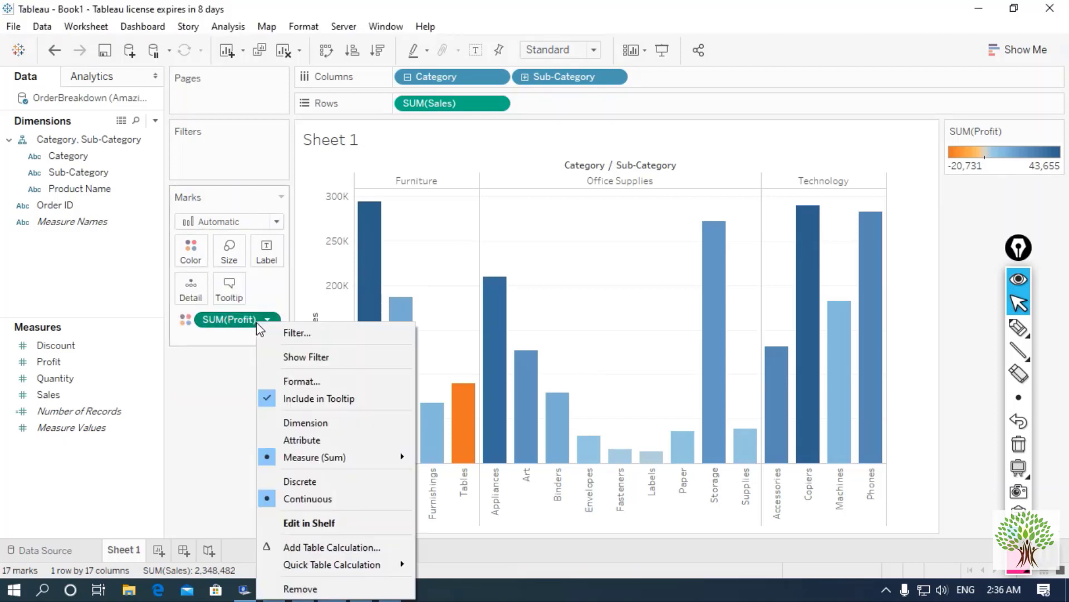
pyautogui.click(190, 259)
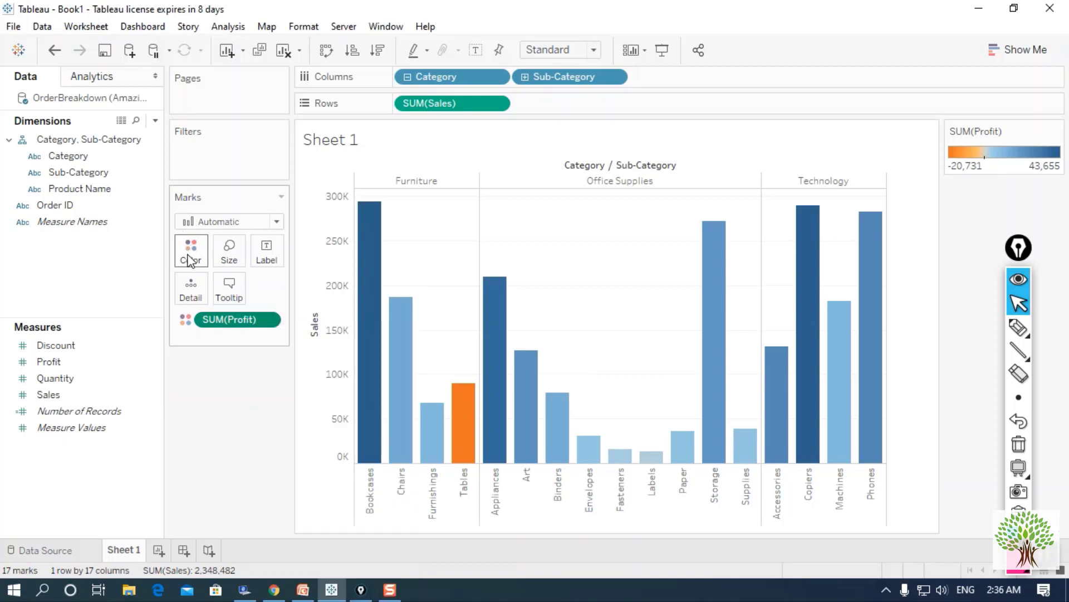
pyautogui.click(191, 260)
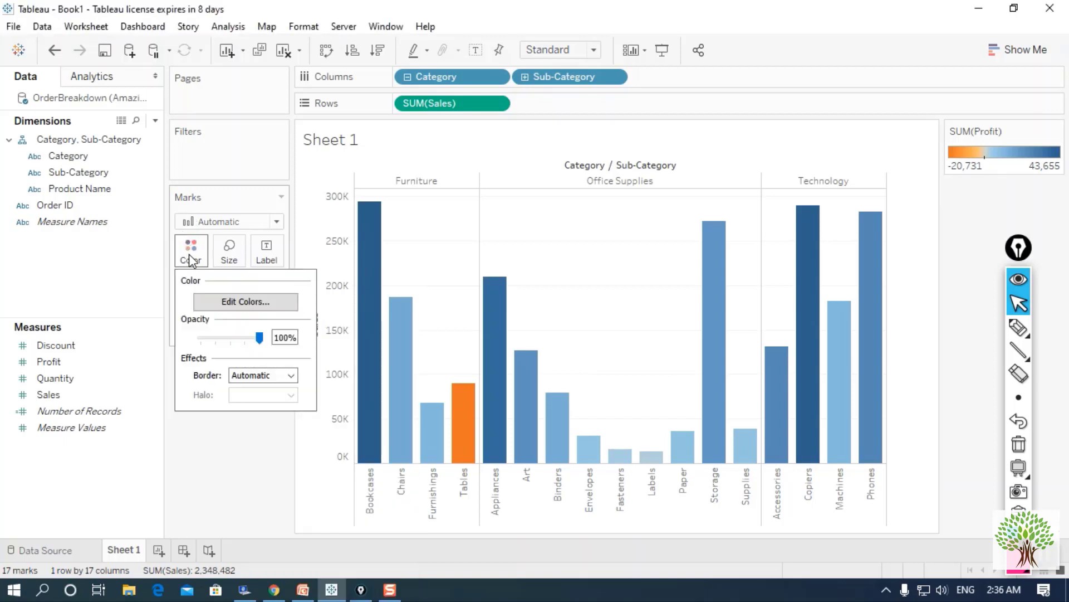
pyautogui.click(234, 303)
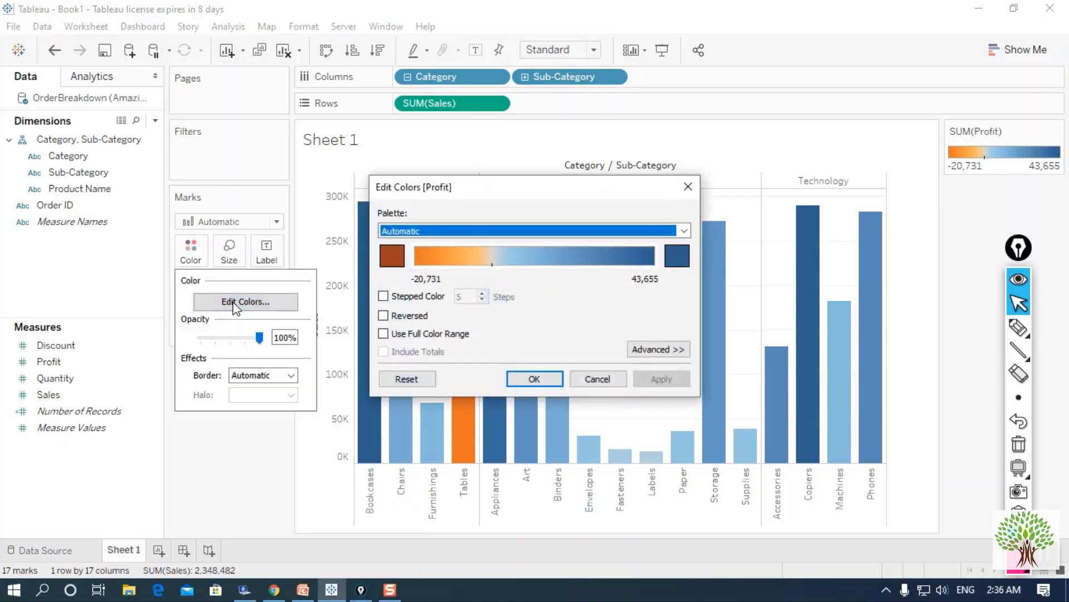
pyautogui.click(684, 231)
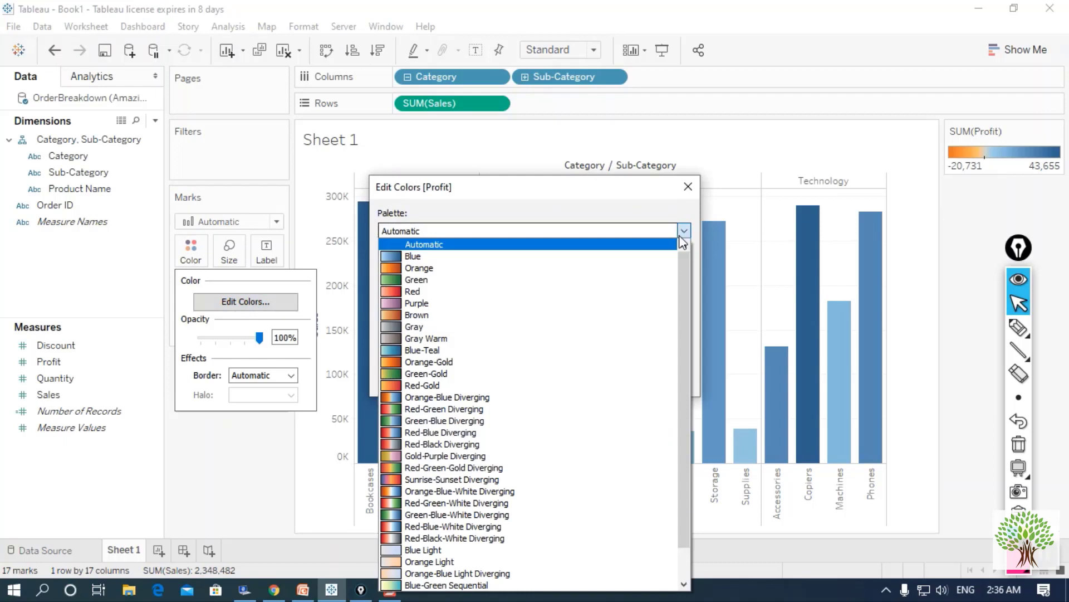
pyautogui.click(457, 280)
pyautogui.click(659, 380)
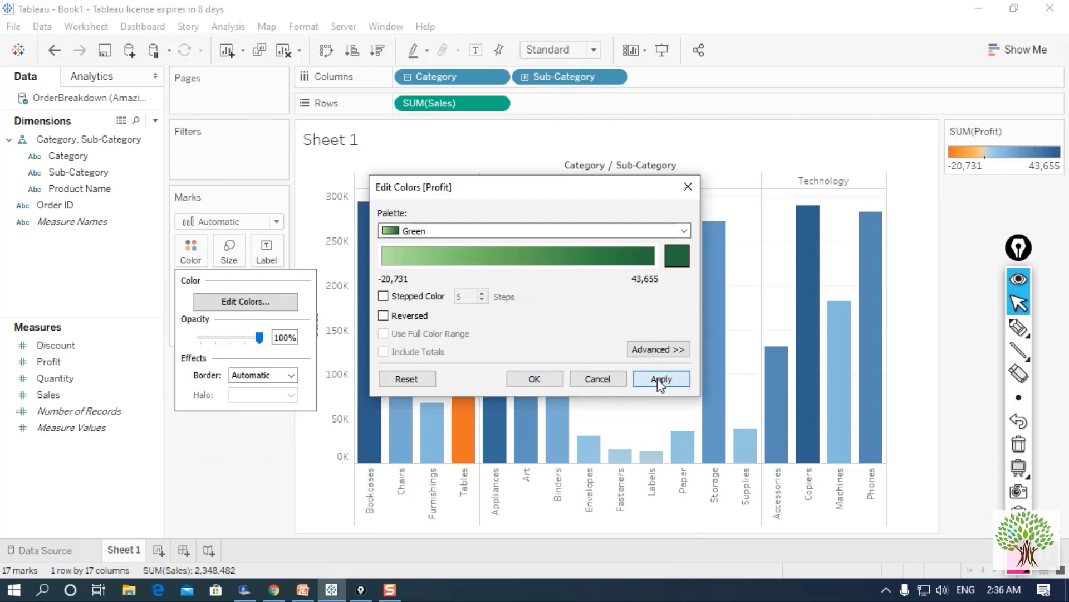
pyautogui.click(538, 380)
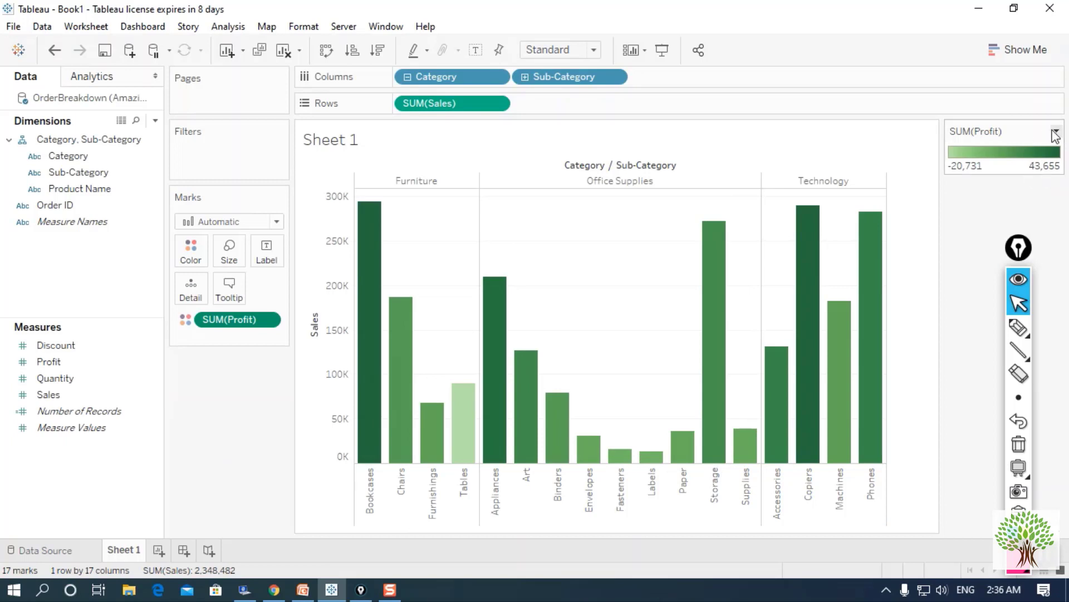
# Inspect the profit and sales of the Copiers bar under Technology, and clear the selection
pyautogui.click(809, 297)
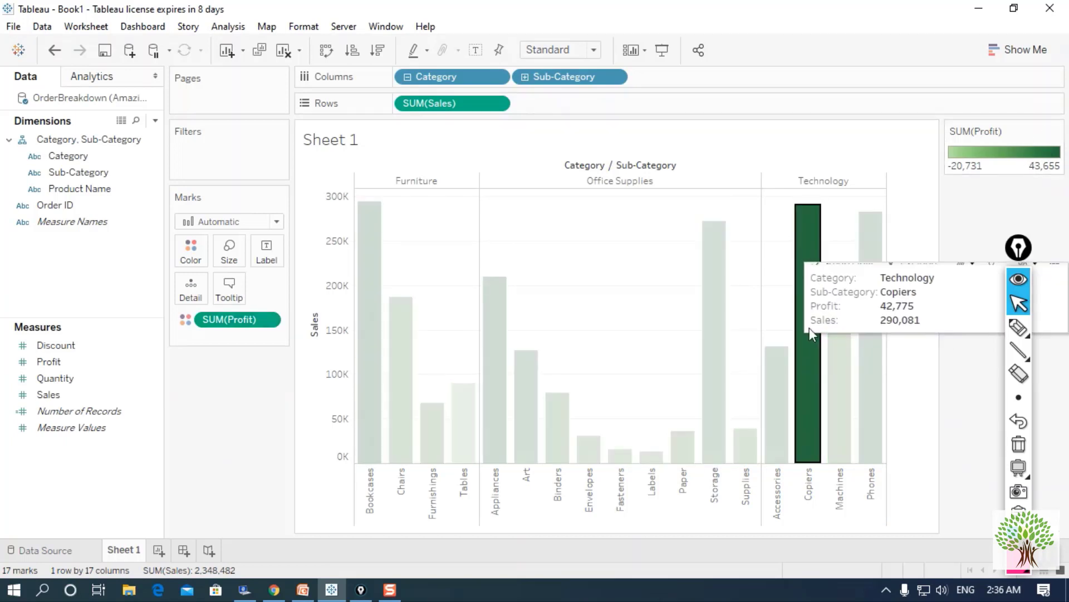
pyautogui.click(896, 312)
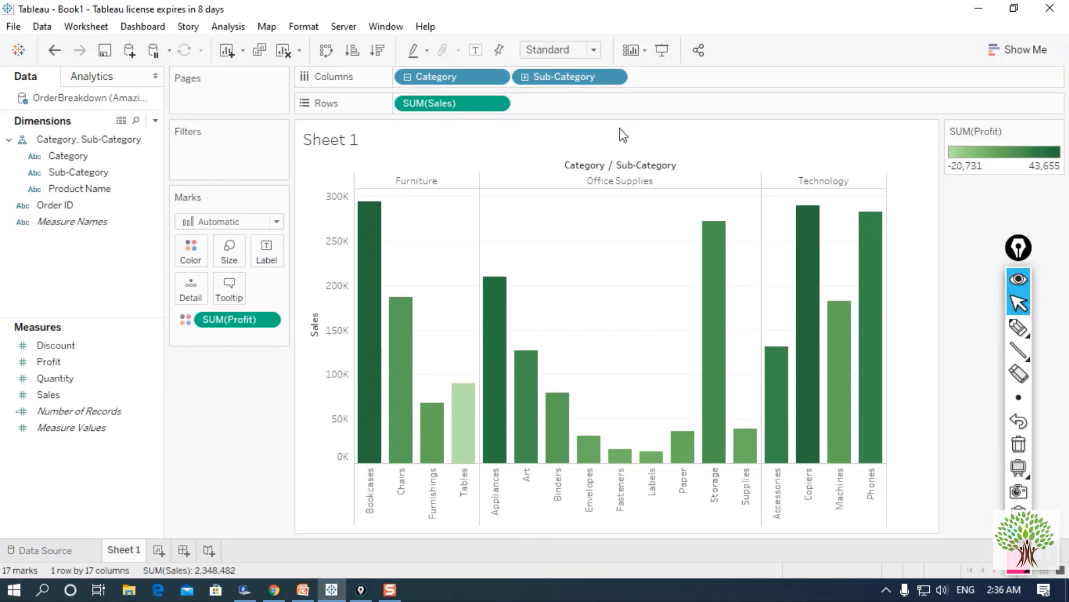
# Switch to the PowerPoint query slide and review the queries on differentiating and filtering the products of each category
pyautogui.moveTo(373, 310)
pyautogui.click(299, 596)
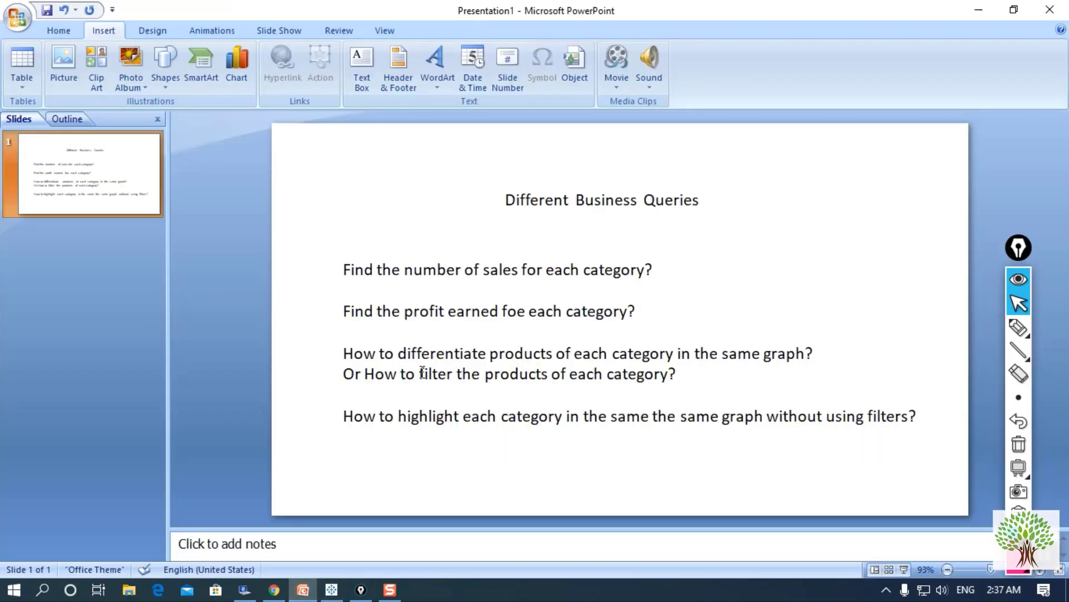
pyautogui.click(422, 372)
pyautogui.moveTo(346, 354); pyautogui.dragTo(811, 348)
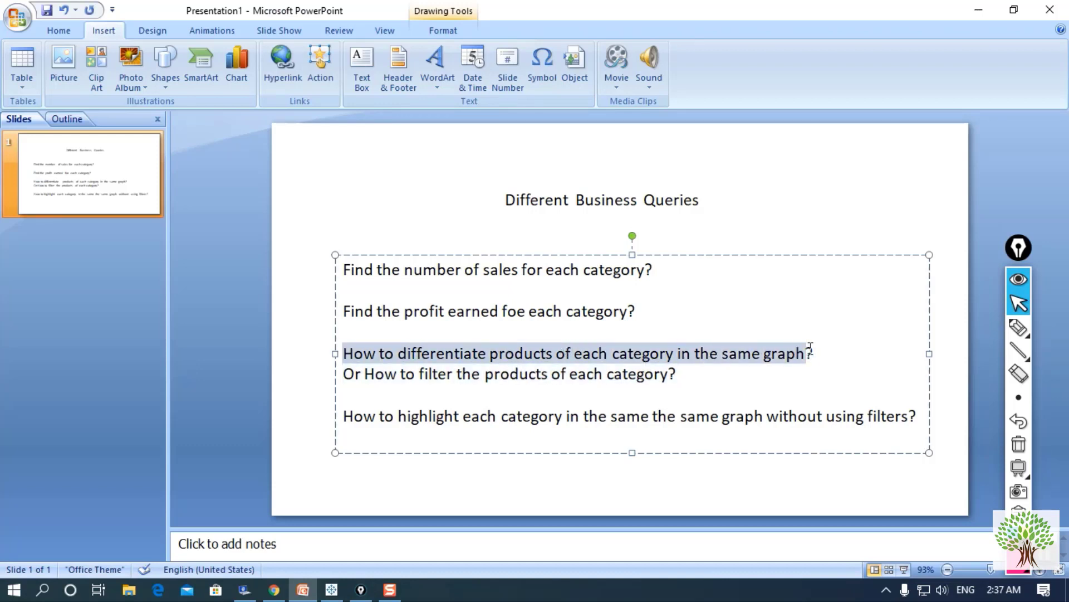
pyautogui.click(849, 358)
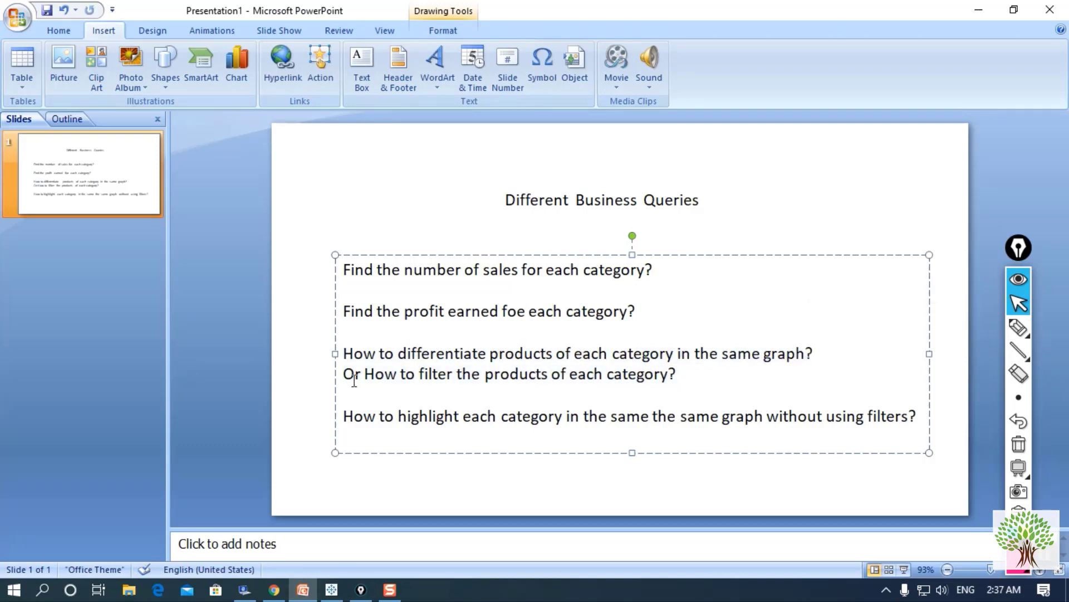
pyautogui.moveTo(364, 378); pyautogui.dragTo(710, 384)
pyautogui.click(710, 385)
# Correct the misspelled "foe" to "for" in the query about the profit earned for each category
pyautogui.press('BackSpace')
pyautogui.write('r')
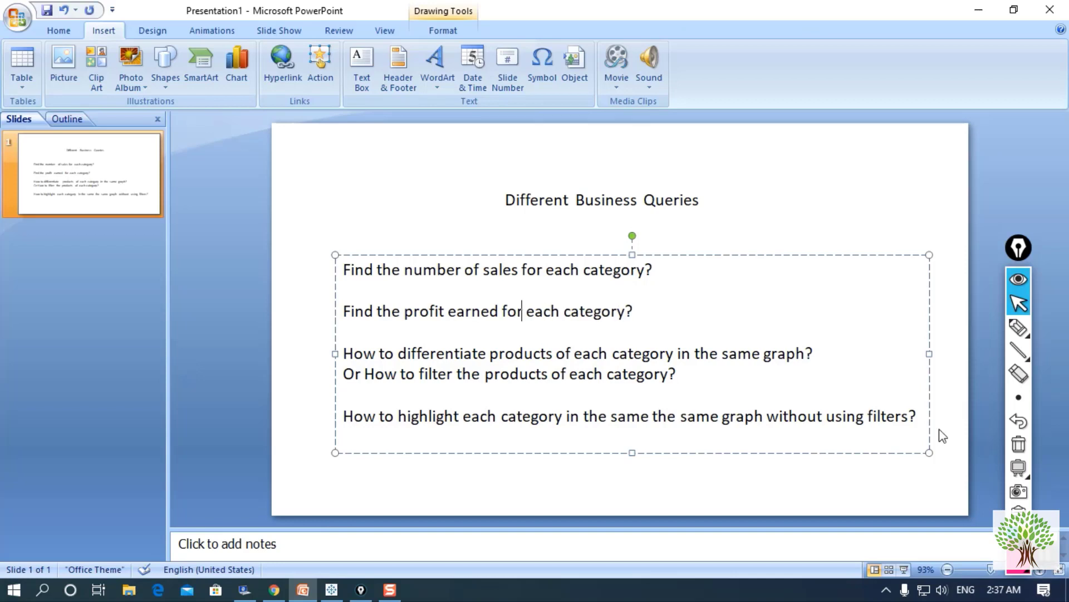
pyautogui.press('Escape')
# Review the last query on highlighting each category in the same graph without using filters
pyautogui.click(517, 276)
pyautogui.moveTo(374, 415); pyautogui.dragTo(564, 418)
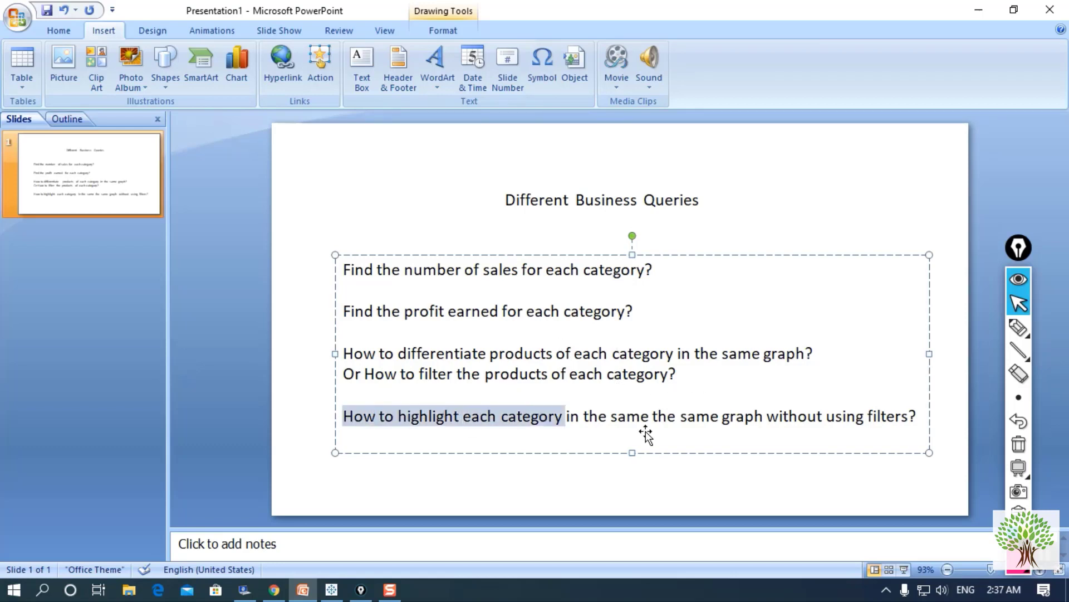
pyautogui.click(709, 421)
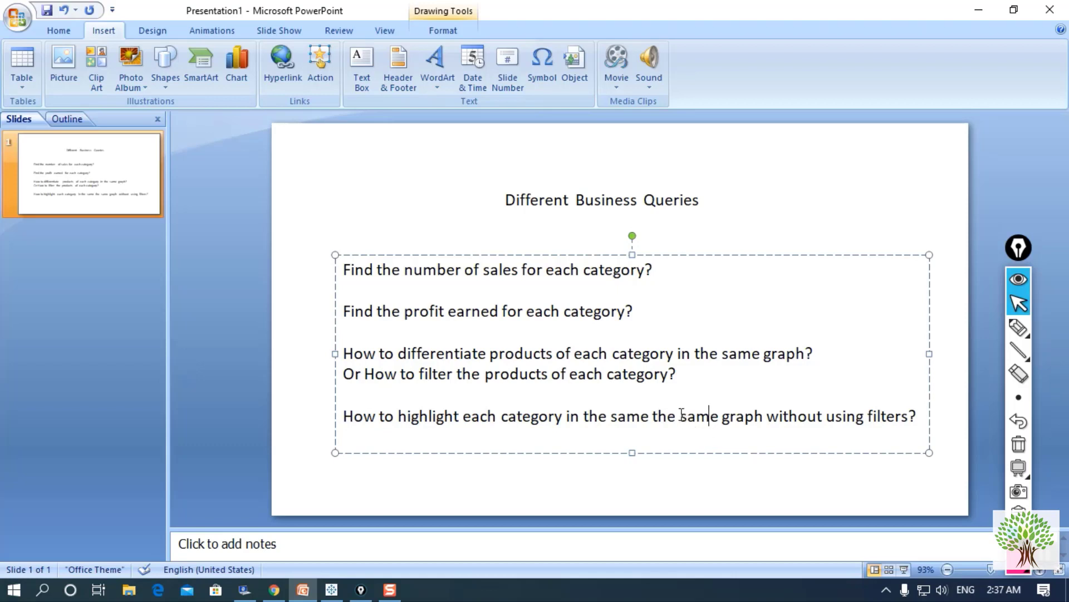
pyautogui.moveTo(680, 416); pyautogui.dragTo(909, 419)
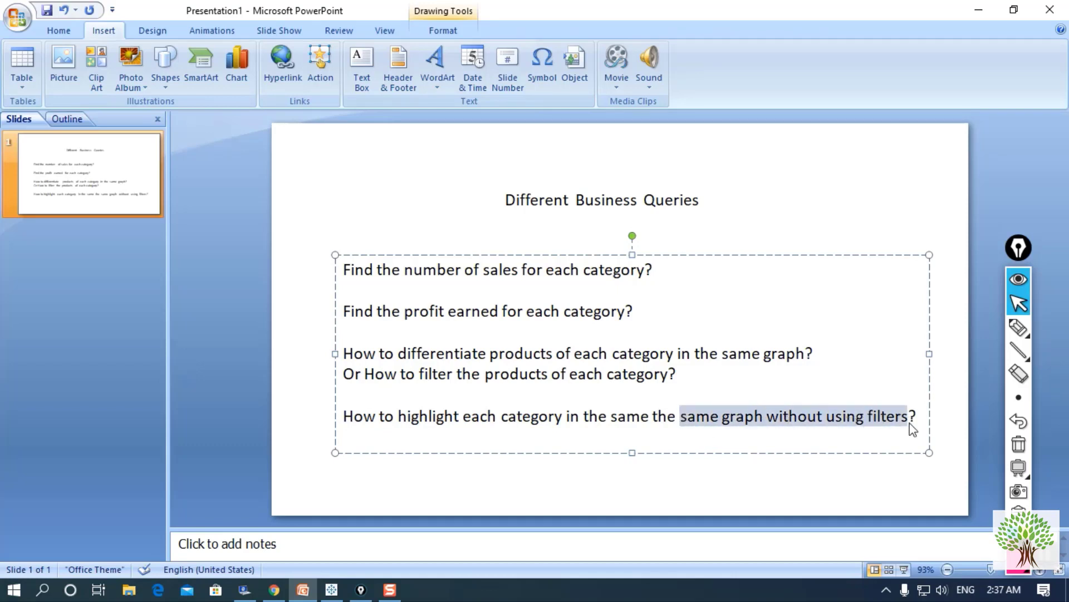
pyautogui.press('Escape')
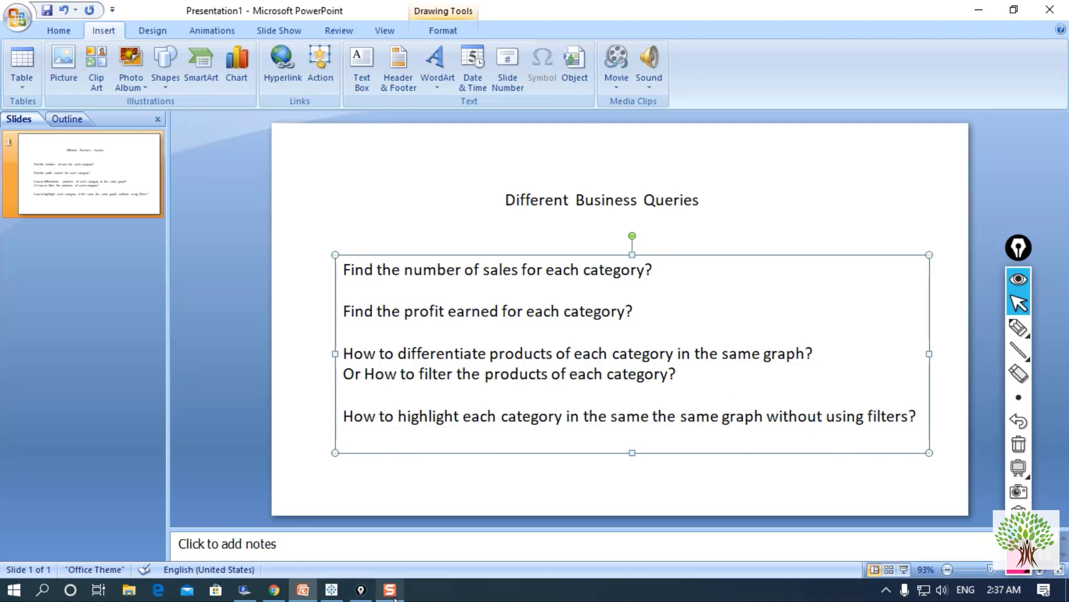
# Switch back to Tableau and select the Category, Sub-Category hierarchy among the dimensions
pyautogui.click(331, 590)
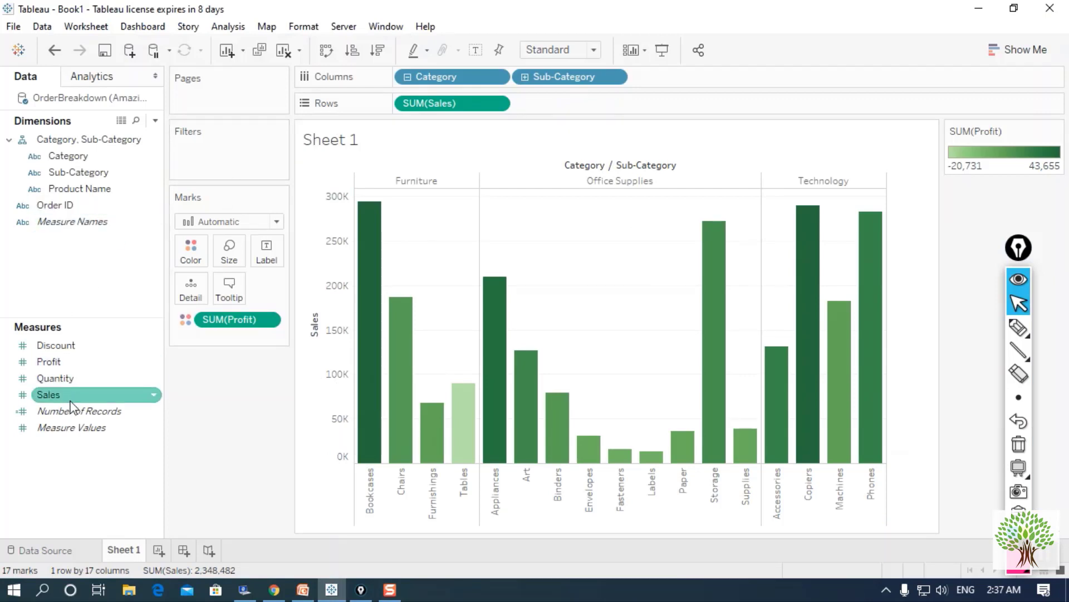
pyautogui.click(63, 362)
pyautogui.moveTo(64, 363)
pyautogui.mouseDown()
pyautogui.moveTo(191, 137)
pyautogui.moveTo(215, 162)
pyautogui.moveTo(160, 202)
pyautogui.moveTo(44, 357)
pyautogui.mouseUp()
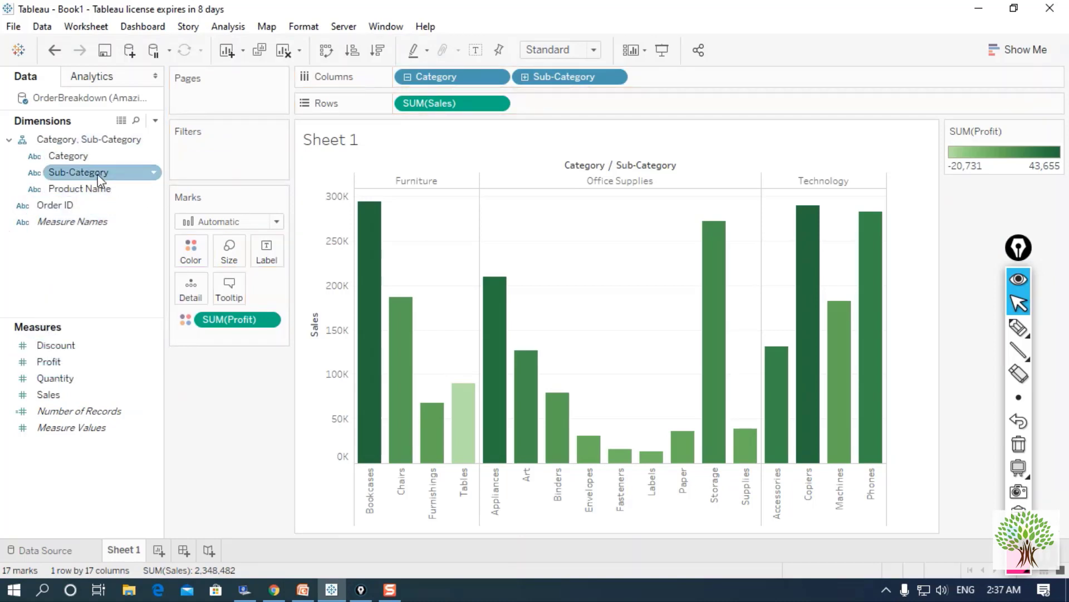
pyautogui.click(84, 143)
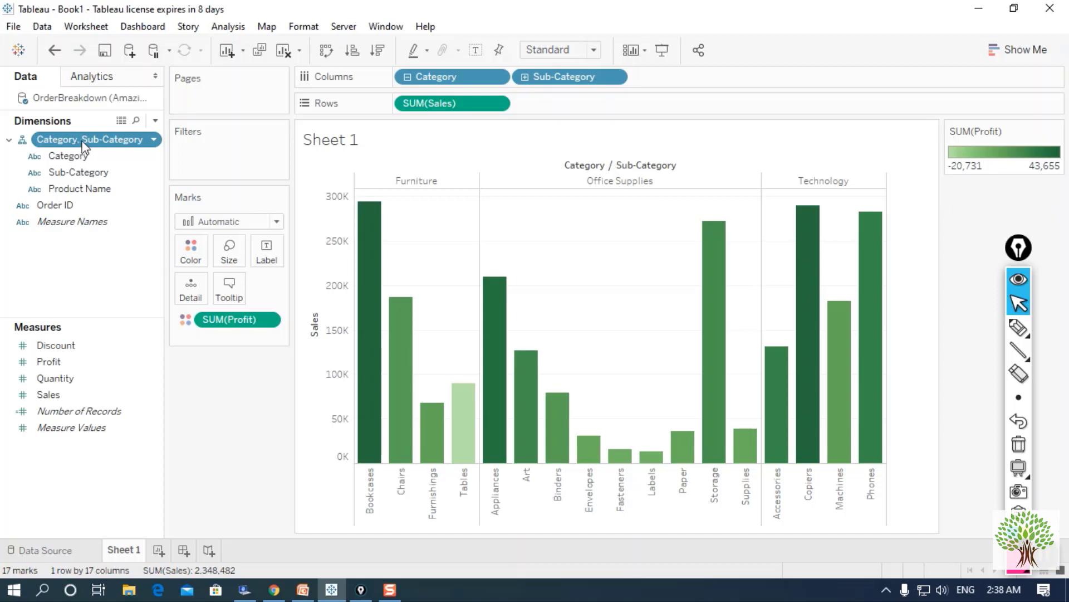
# Filter the chart by Category with all three values included and show the Category filter control beside the chart
pyautogui.moveTo(83, 140); pyautogui.dragTo(250, 154)
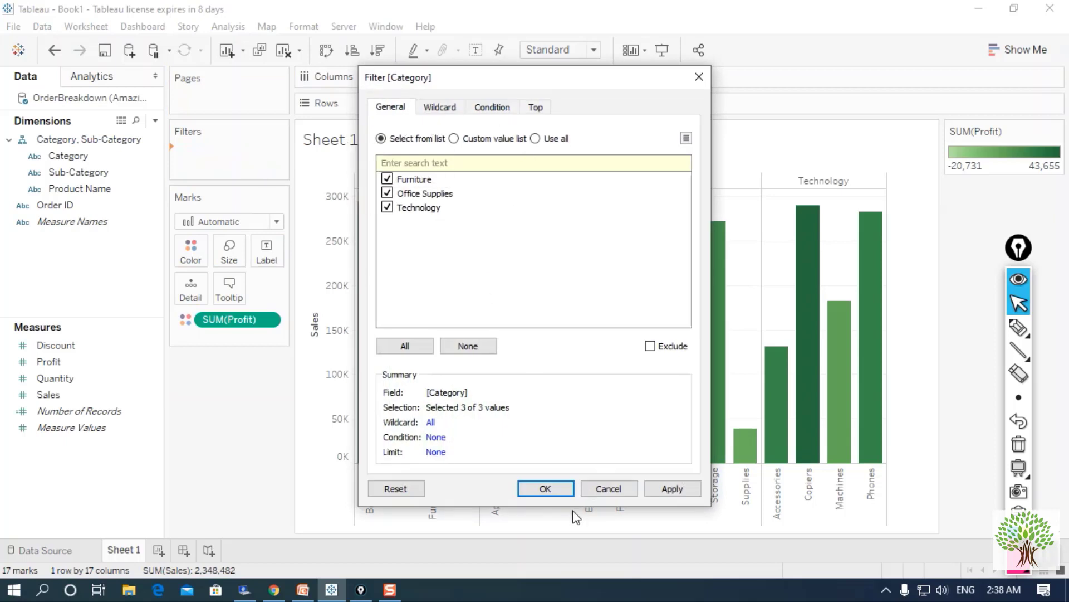
pyautogui.click(546, 488)
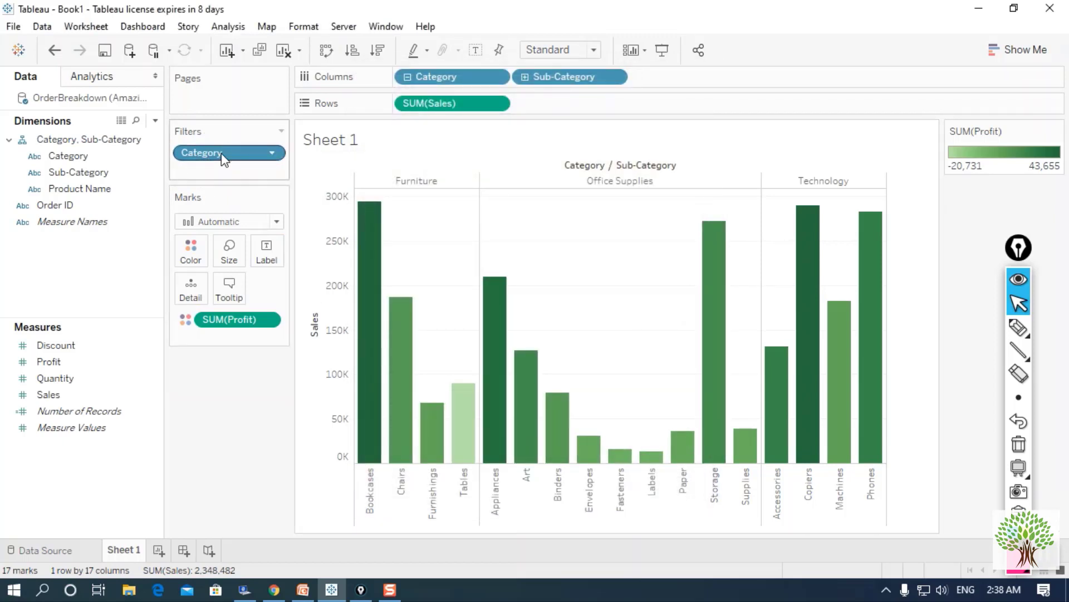
pyautogui.rightClick(254, 158)
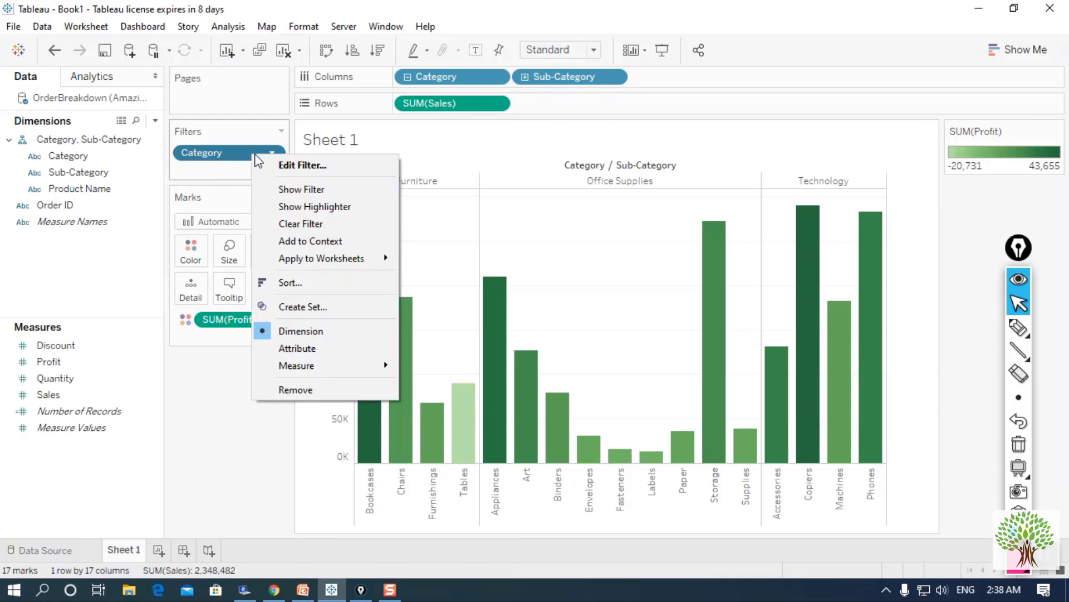
pyautogui.click(303, 193)
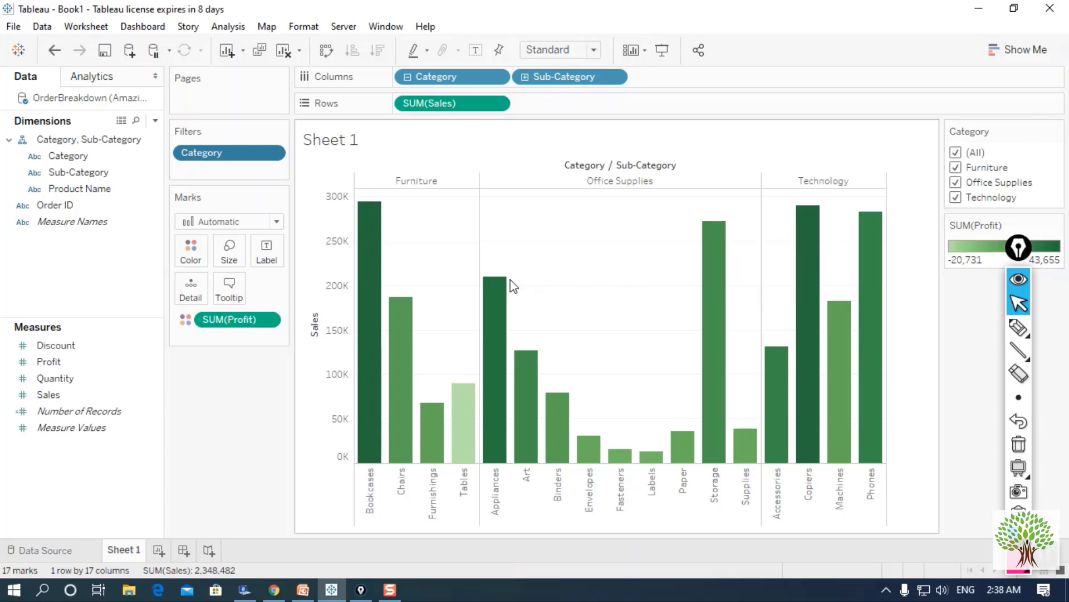
# Filter the chart to Furniture only, and bring Office Supplies and Technology back through the Category filter
pyautogui.click(956, 182)
pyautogui.click(956, 197)
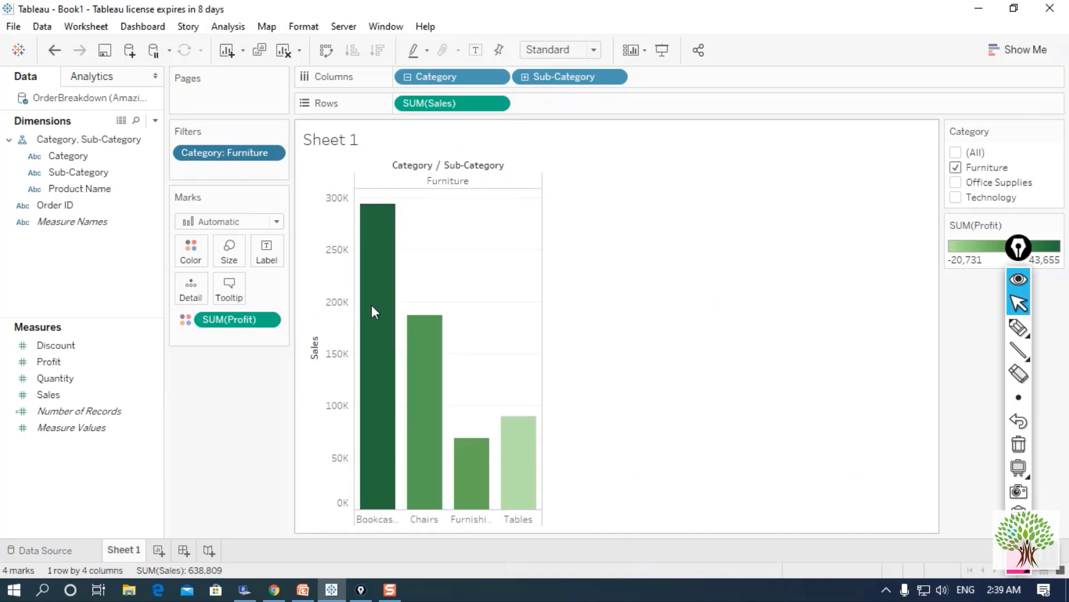
pyautogui.click(955, 183)
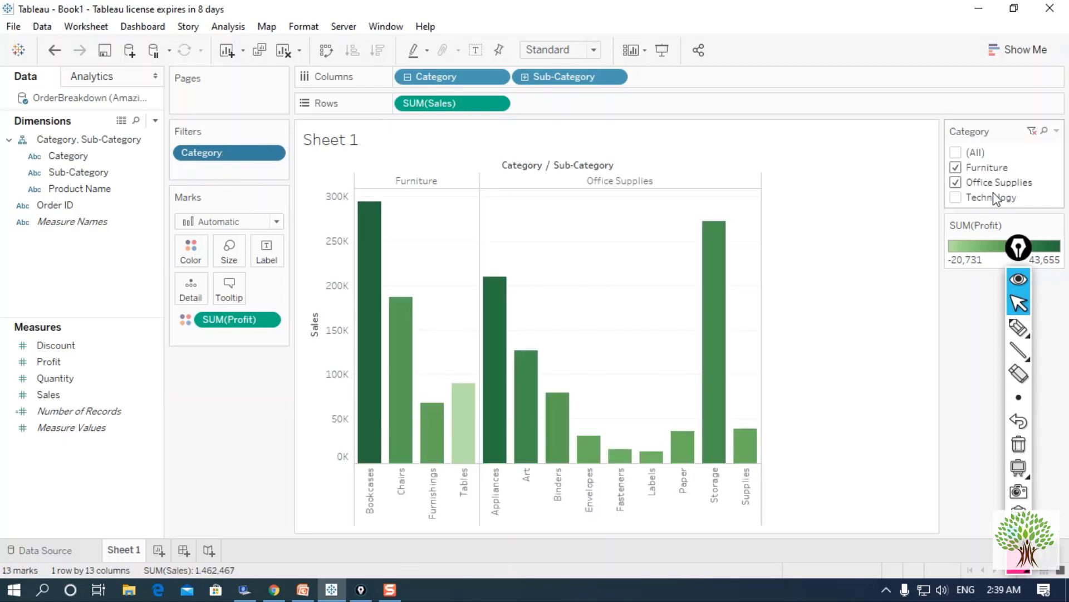
pyautogui.click(972, 198)
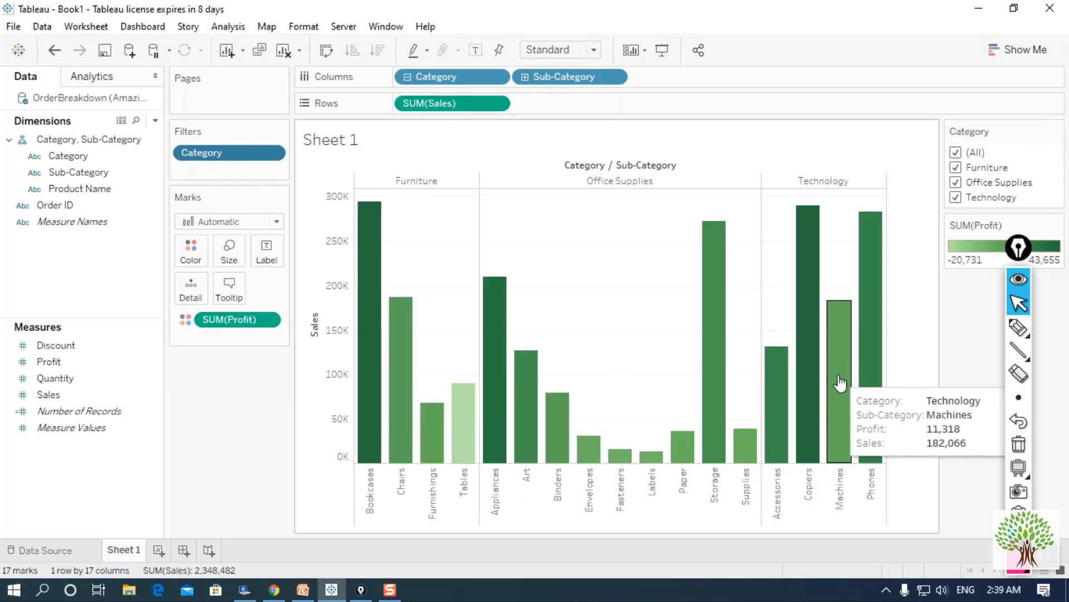
pyautogui.moveTo(352, 358)
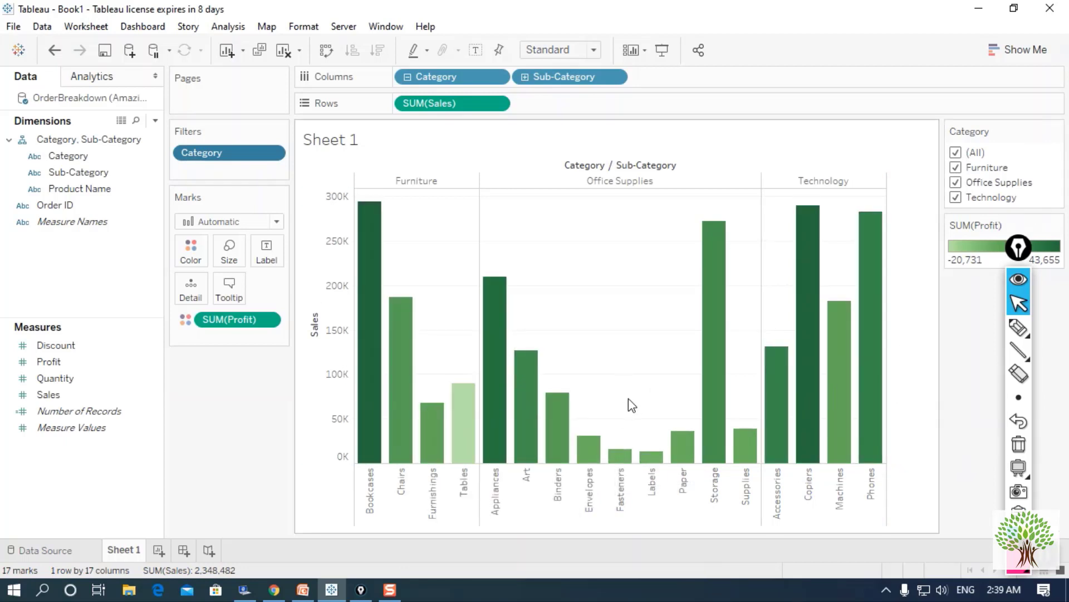
# Collapse the annotation toolbar, show the Category highlighter and highlight Furniture in the chart
pyautogui.click(1018, 276)
pyautogui.click(1018, 277)
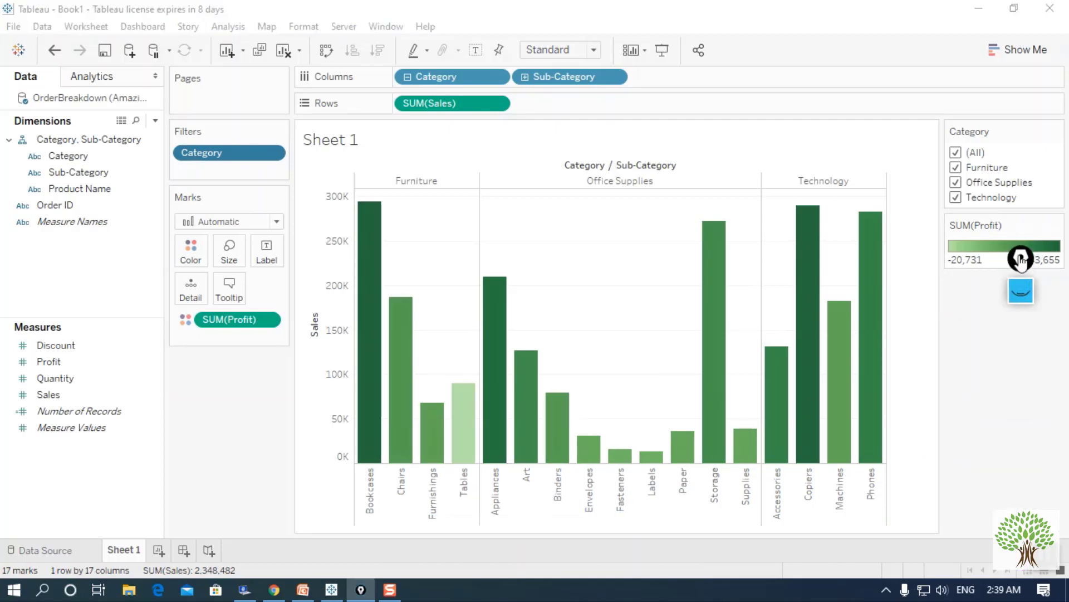
pyautogui.rightClick(242, 154)
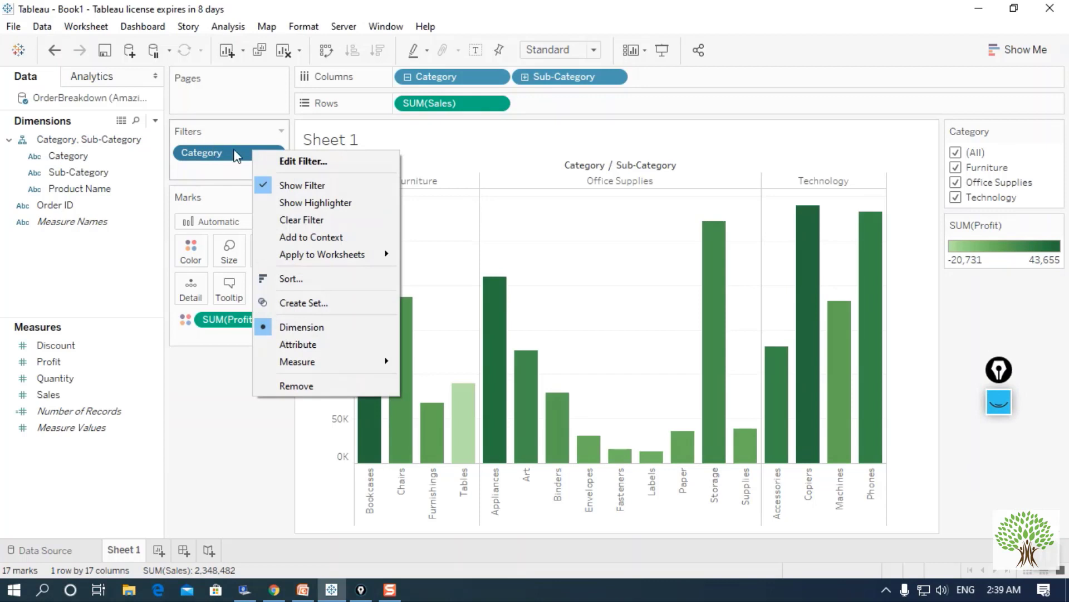
pyautogui.click(330, 204)
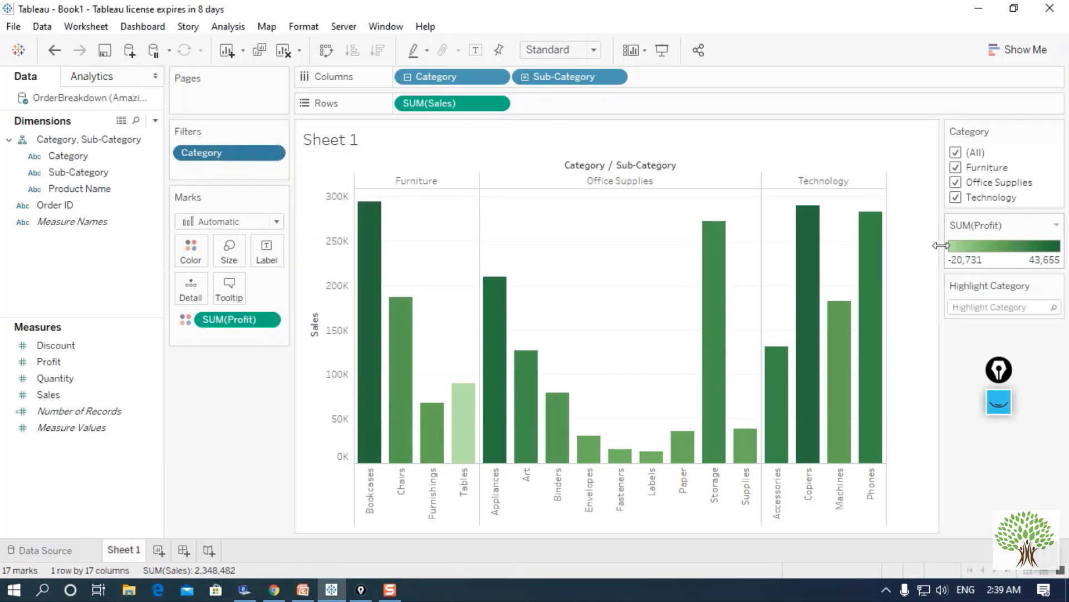
pyautogui.click(1005, 305)
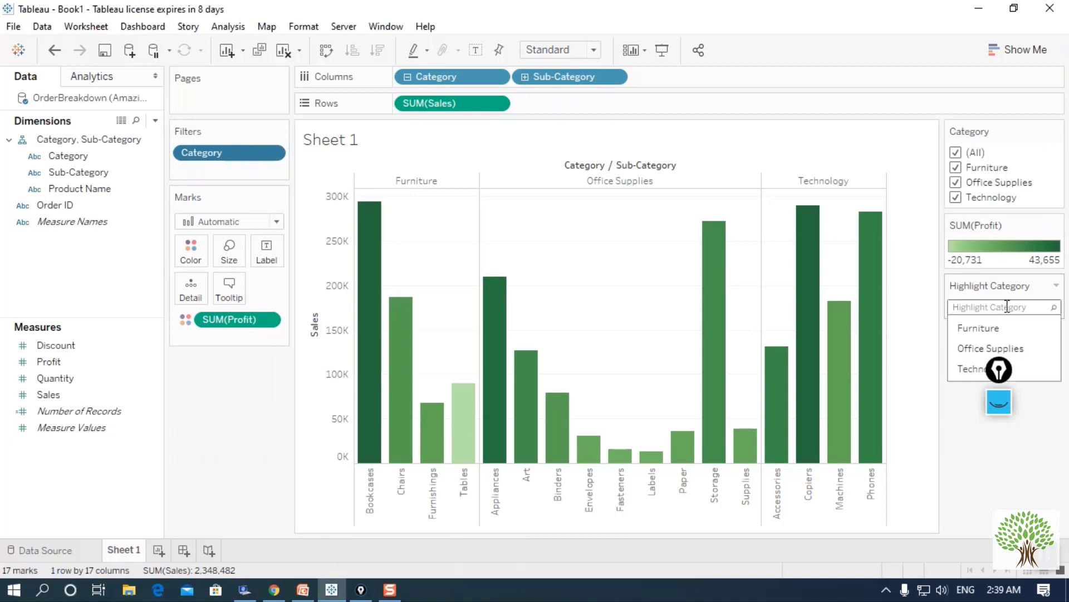
pyautogui.click(981, 330)
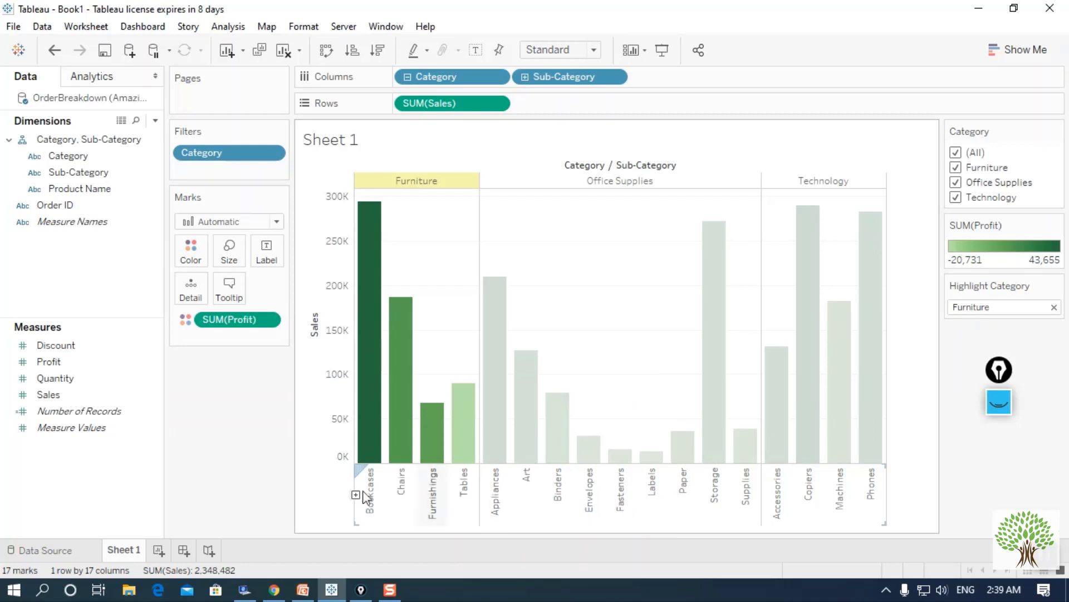
# Clear the Furniture entry from the Category highlighter and highlight Technology instead
pyautogui.click(1029, 308)
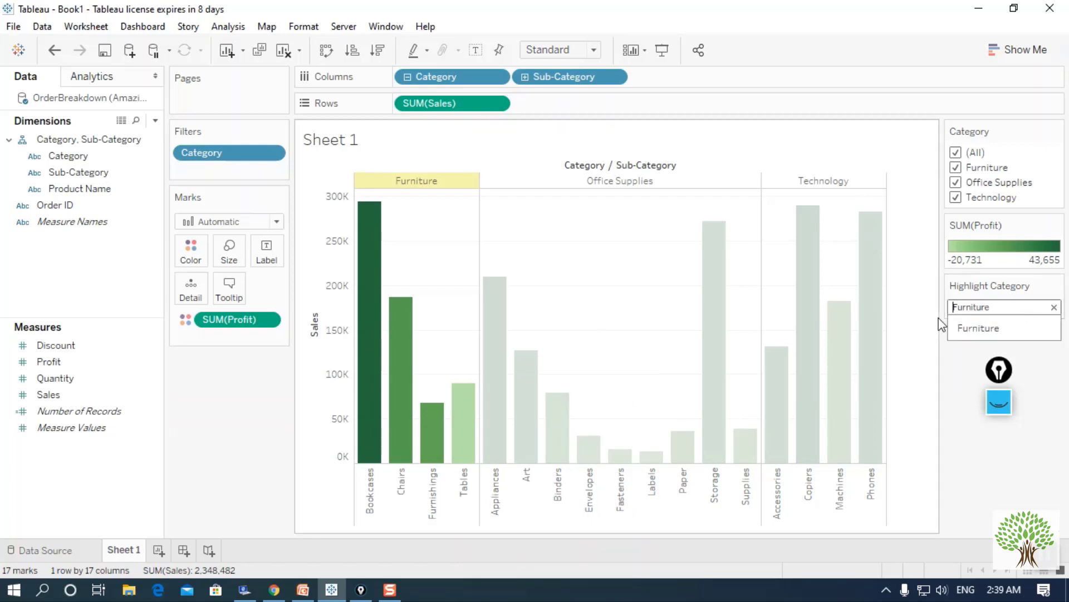
pyautogui.hotkey('ctrl', 'a')
pyautogui.press('BackSpace')
pyautogui.click(978, 369)
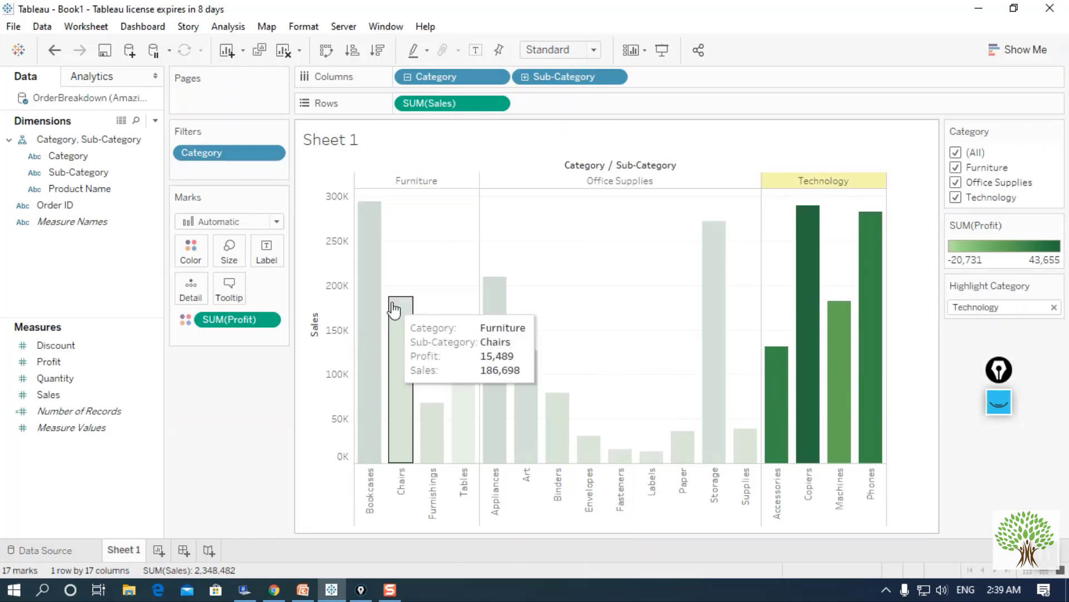
pyautogui.moveTo(478, 396)
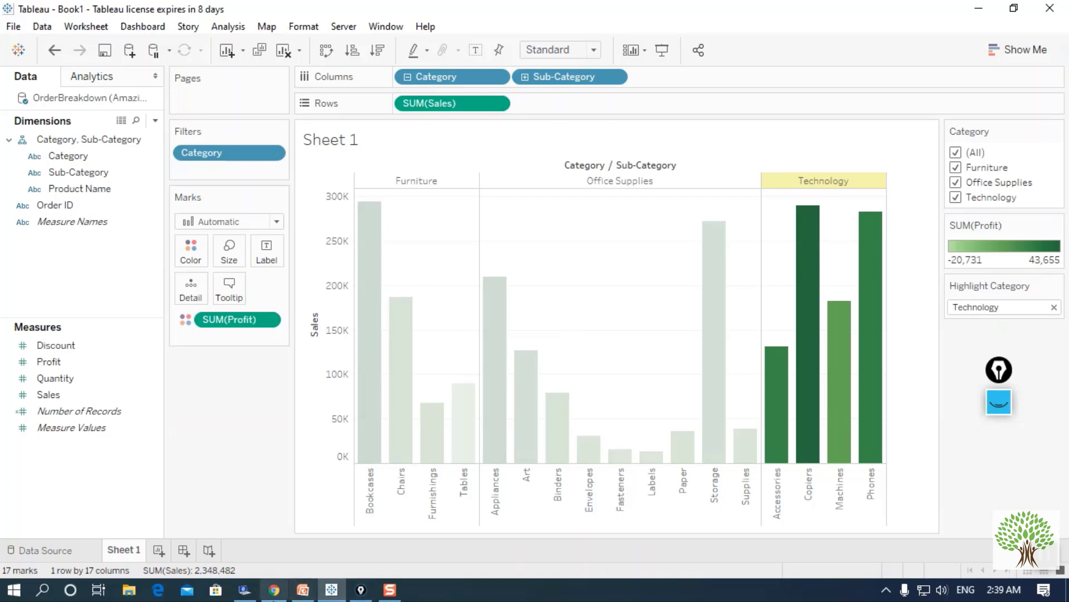
# Switch to the PowerPoint query slide and move the expanded annotation toolbar up to the slide's upper right corner
pyautogui.click(296, 593)
pyautogui.click(496, 238)
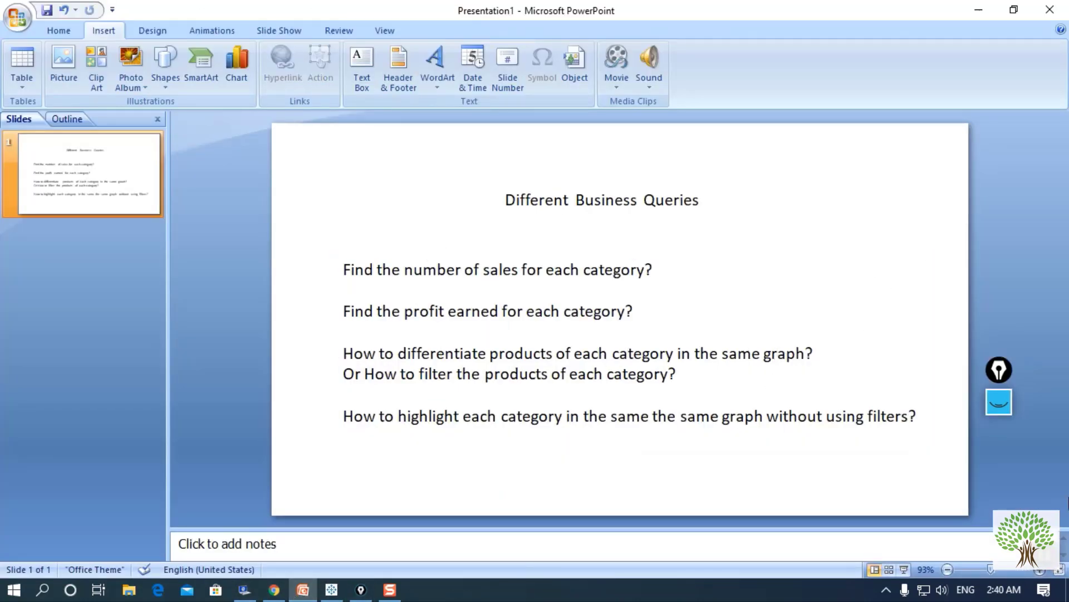
pyautogui.click(1000, 409)
pyautogui.click(1000, 448)
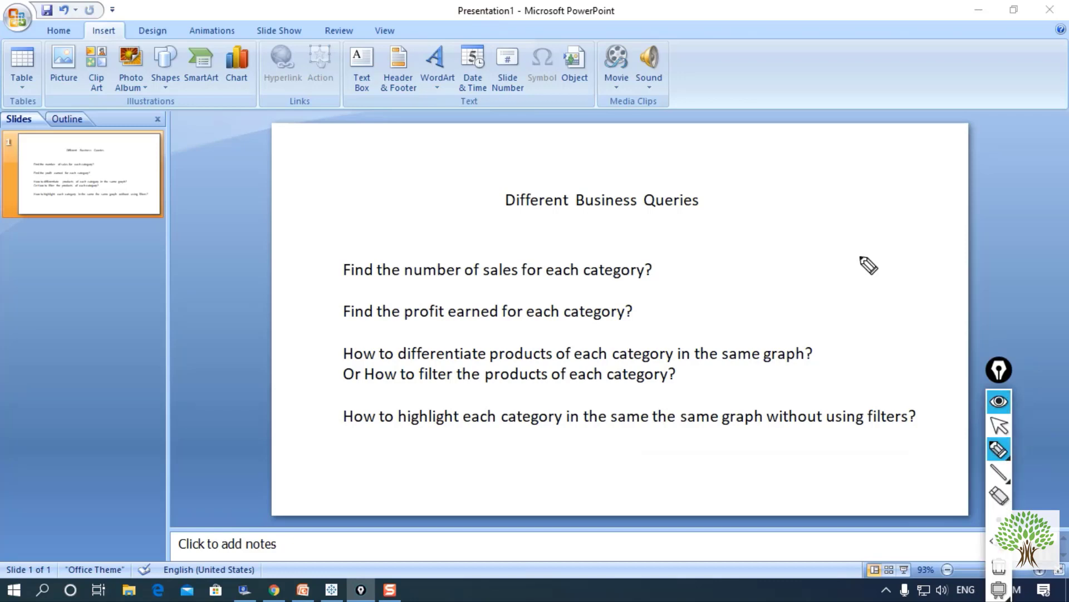
pyautogui.click(999, 370)
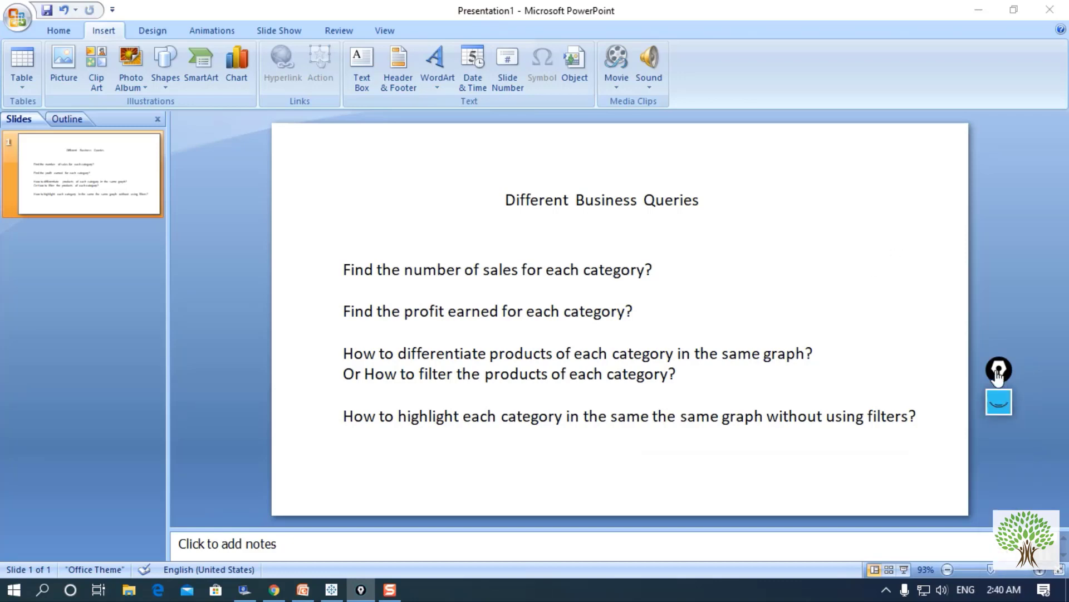
pyautogui.moveTo(999, 370); pyautogui.dragTo(906, 62)
pyautogui.click(907, 92)
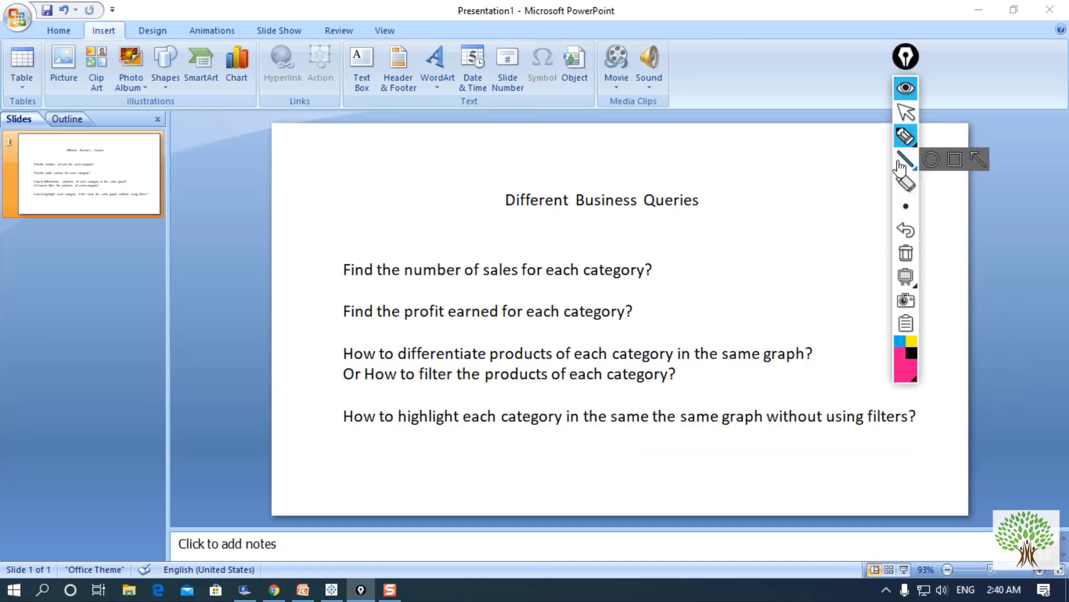
# Add a text annotation reading "filter highl" above the slide title with the annotation text tool
pyautogui.moveTo(905, 136)
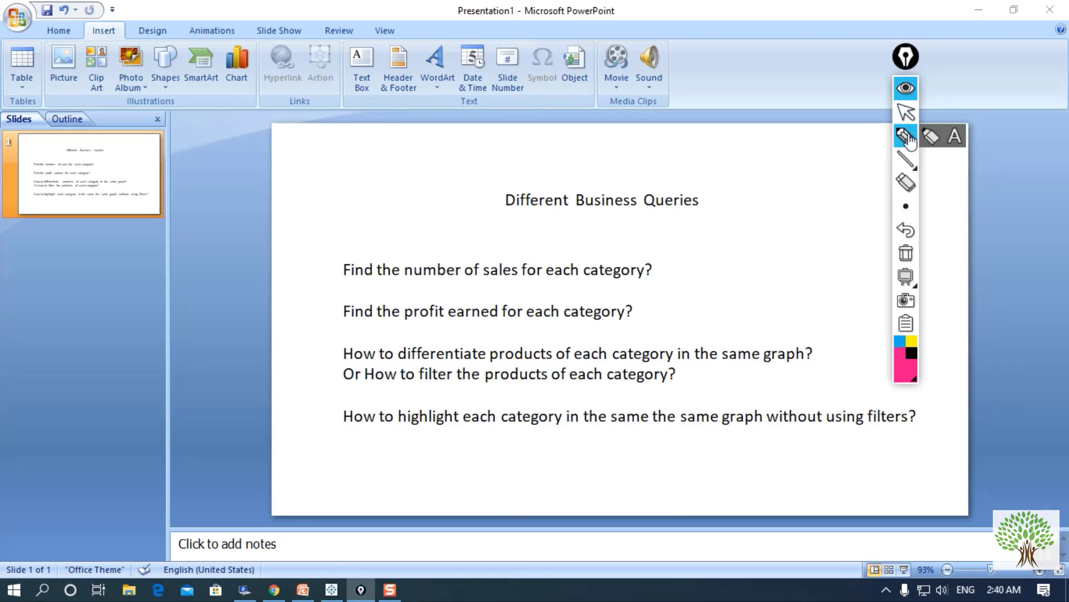
pyautogui.click(954, 137)
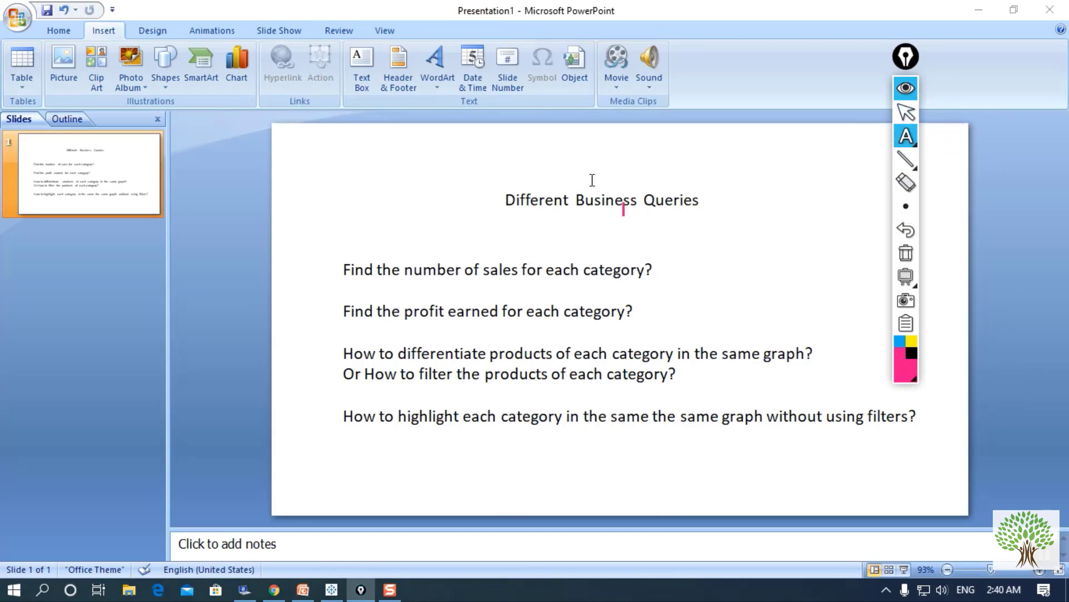
pyautogui.click(627, 153)
pyautogui.write('filter h')
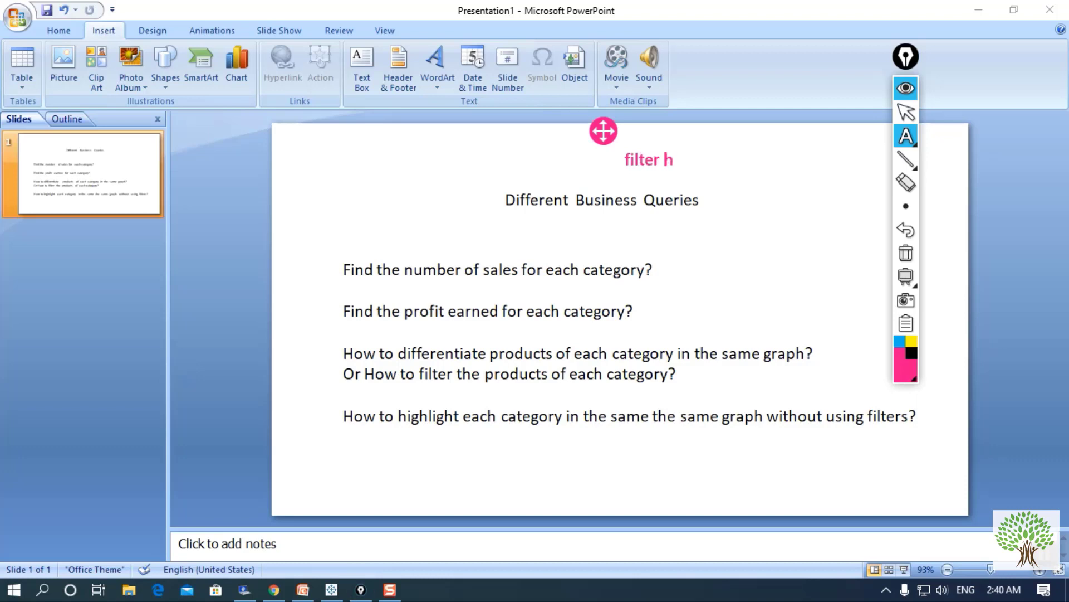
pyautogui.write('ighl')
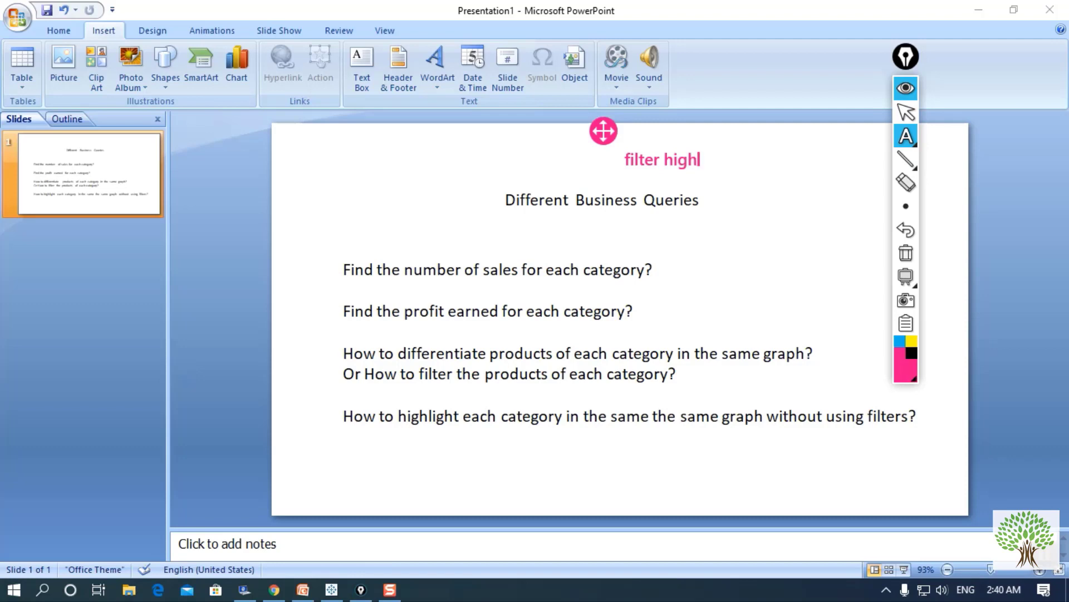